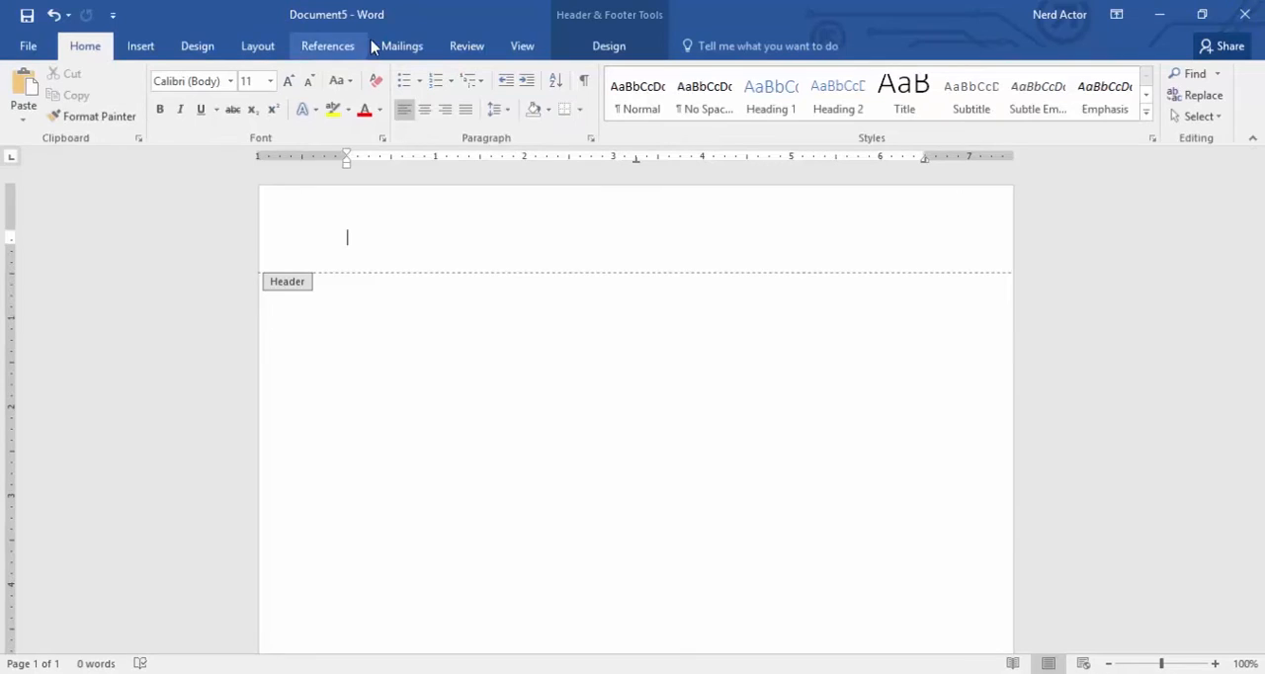
- Enter the actor's full name centred in the header and enlarge it to 24 pt
left_click(425, 110)
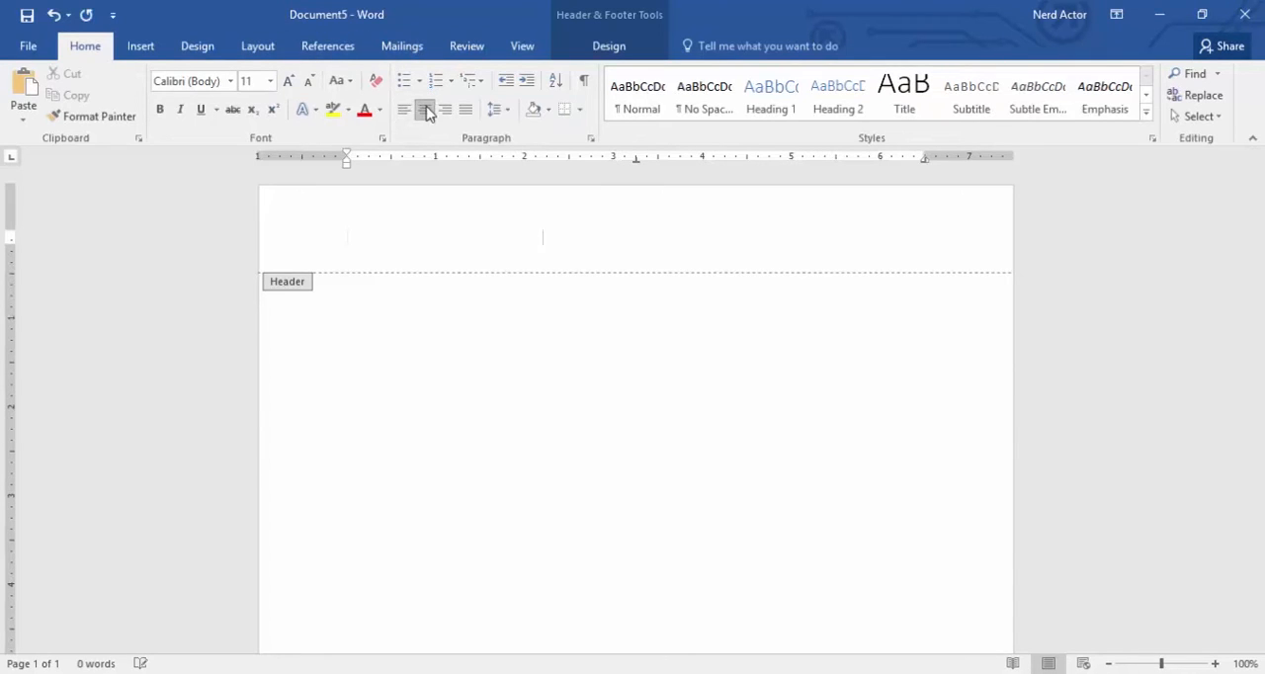
type("Han Solo")
left_click_drag(706, 231, 599, 225)
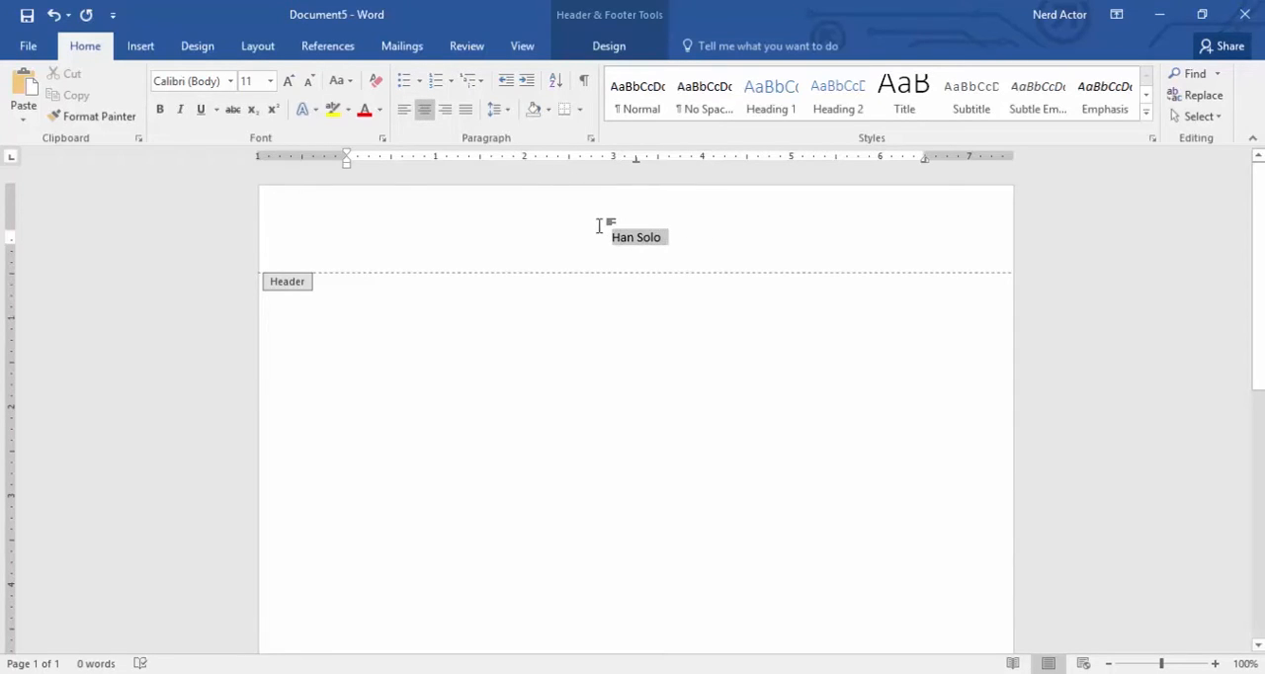
left_click(288, 81)
left_click(288, 81)
left_click(287, 81)
left_click(287, 81)
left_click(287, 81)
left_click(287, 81)
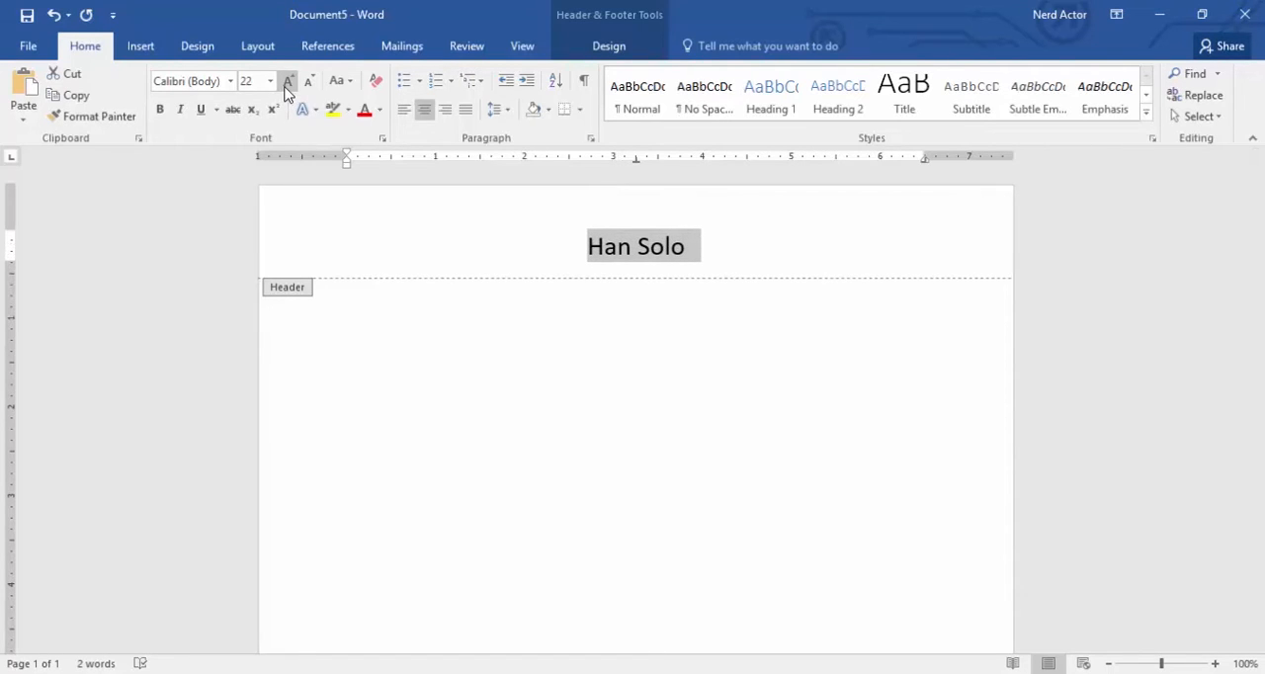
left_click(288, 81)
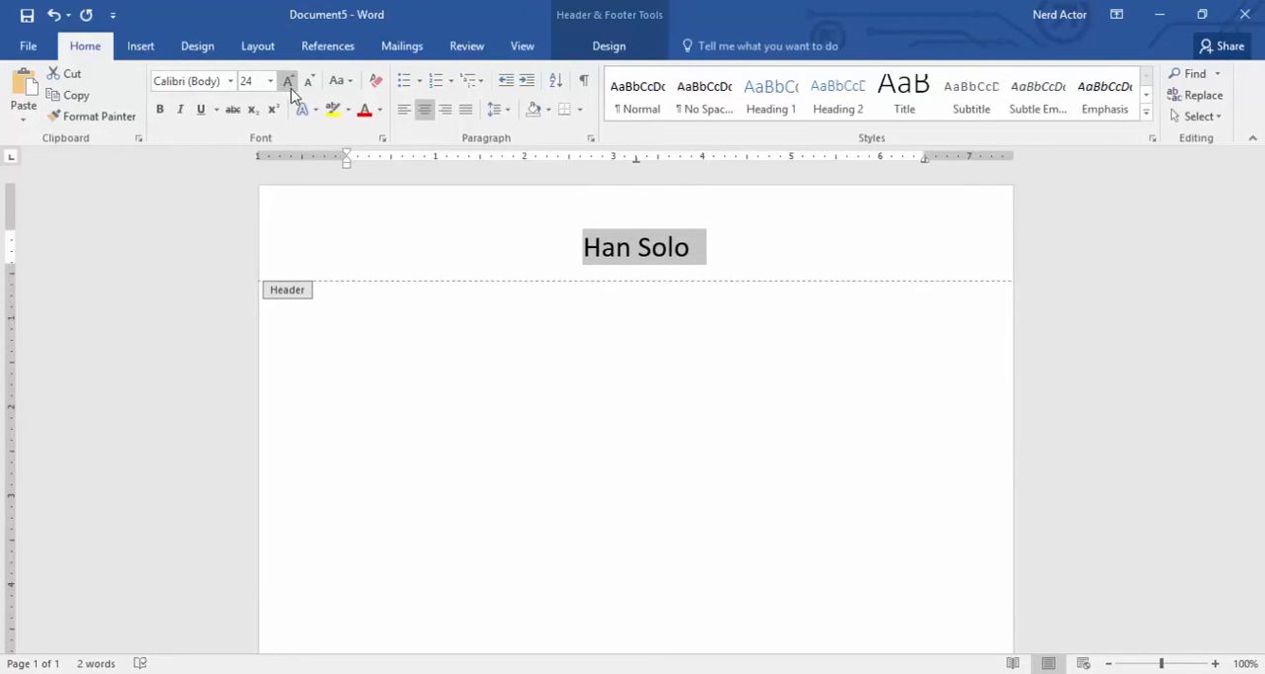
left_click(707, 248)
- Insert a 2x1 table two lines below the name in the header and widen it past both page margins
key("Return")
key("Return")
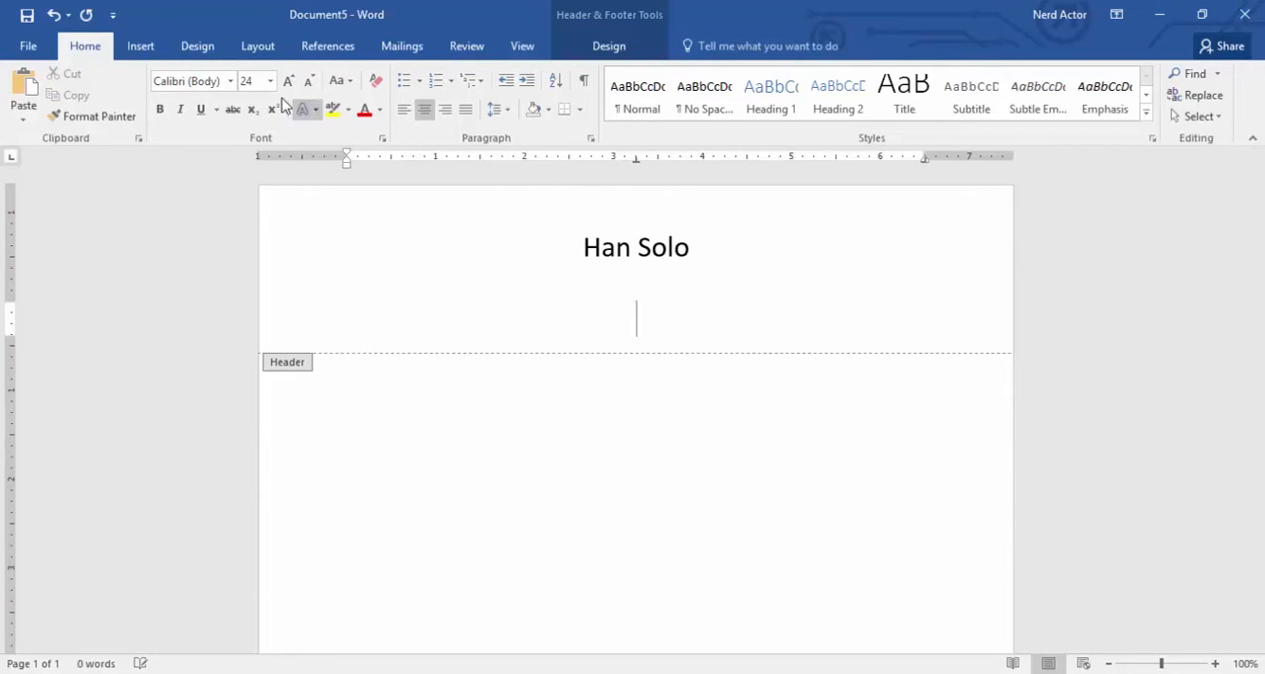
left_click(143, 47)
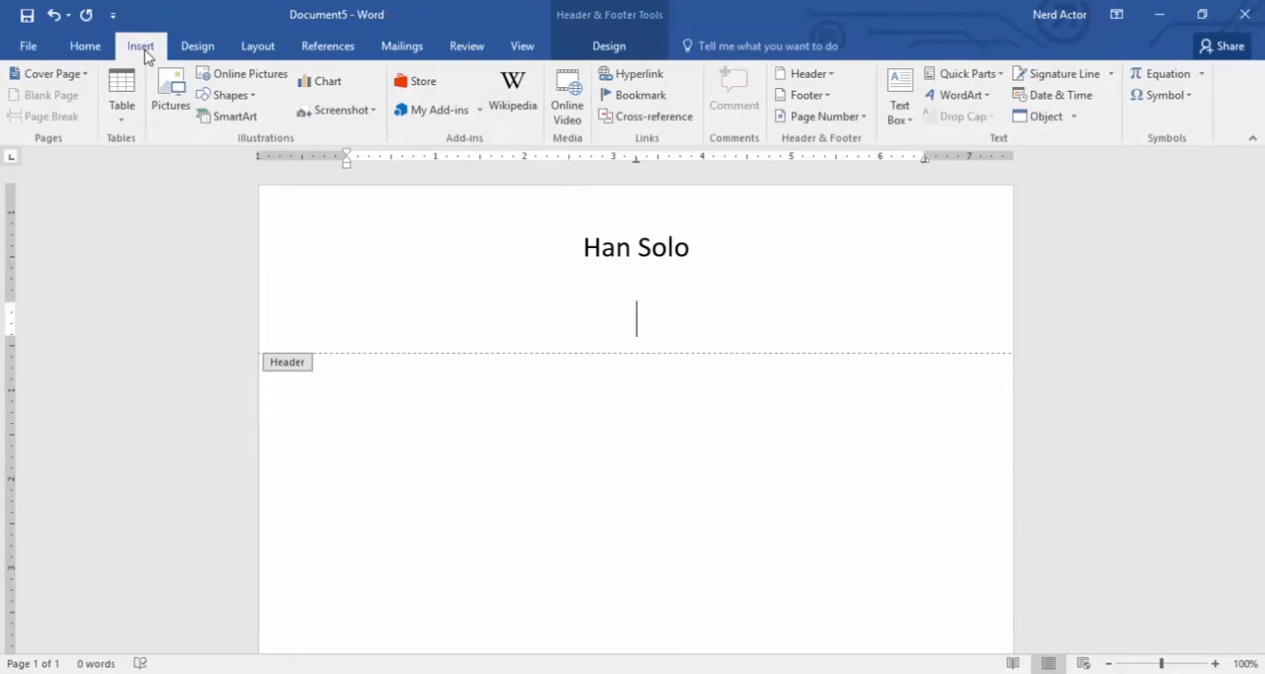
left_click(131, 88)
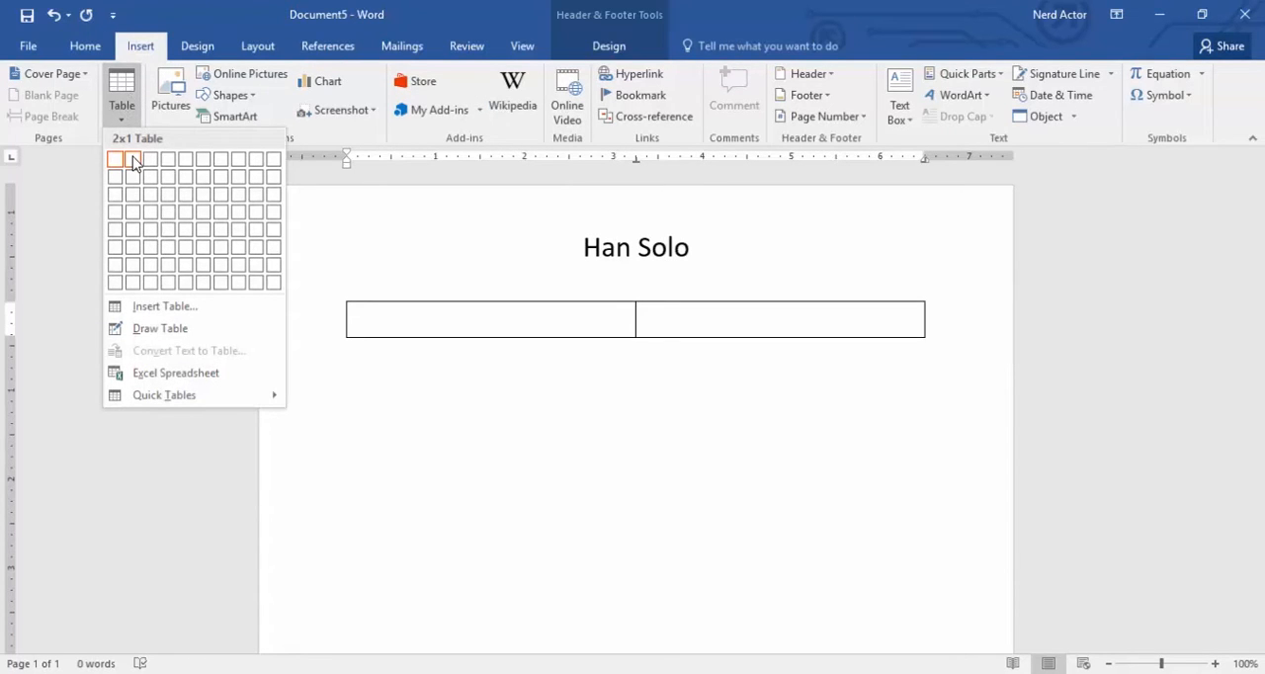
left_click(133, 159)
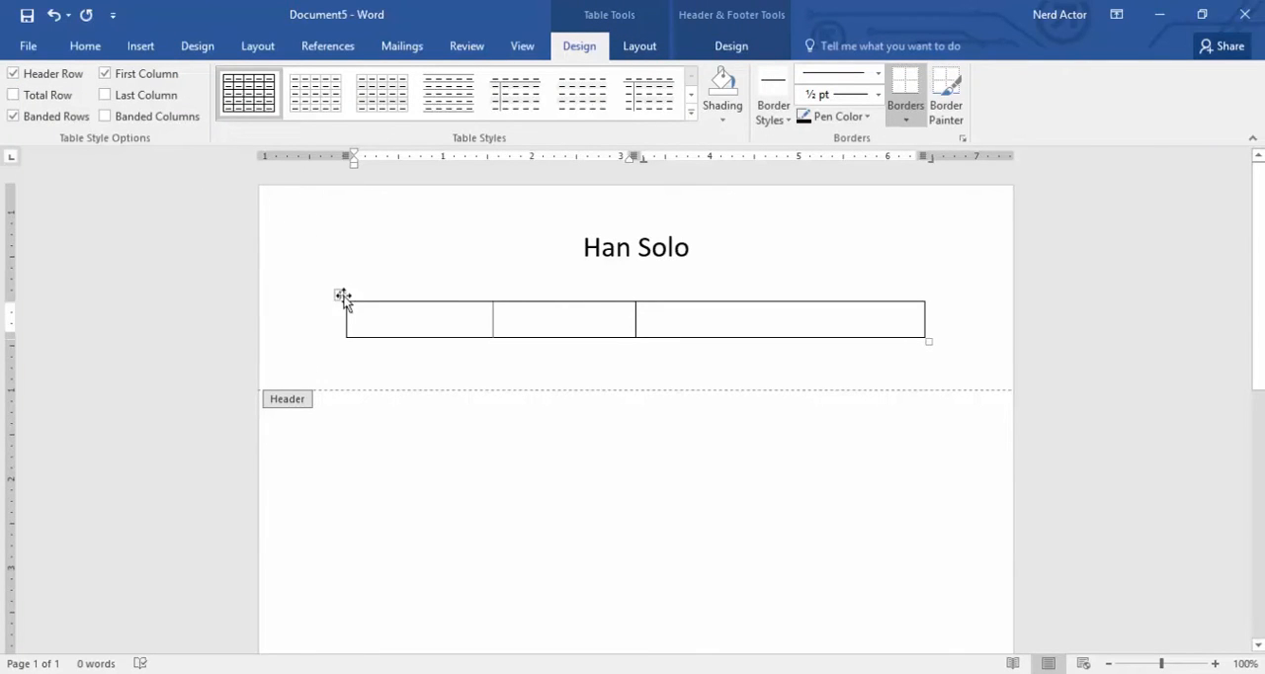
left_click_drag(344, 319, 290, 321)
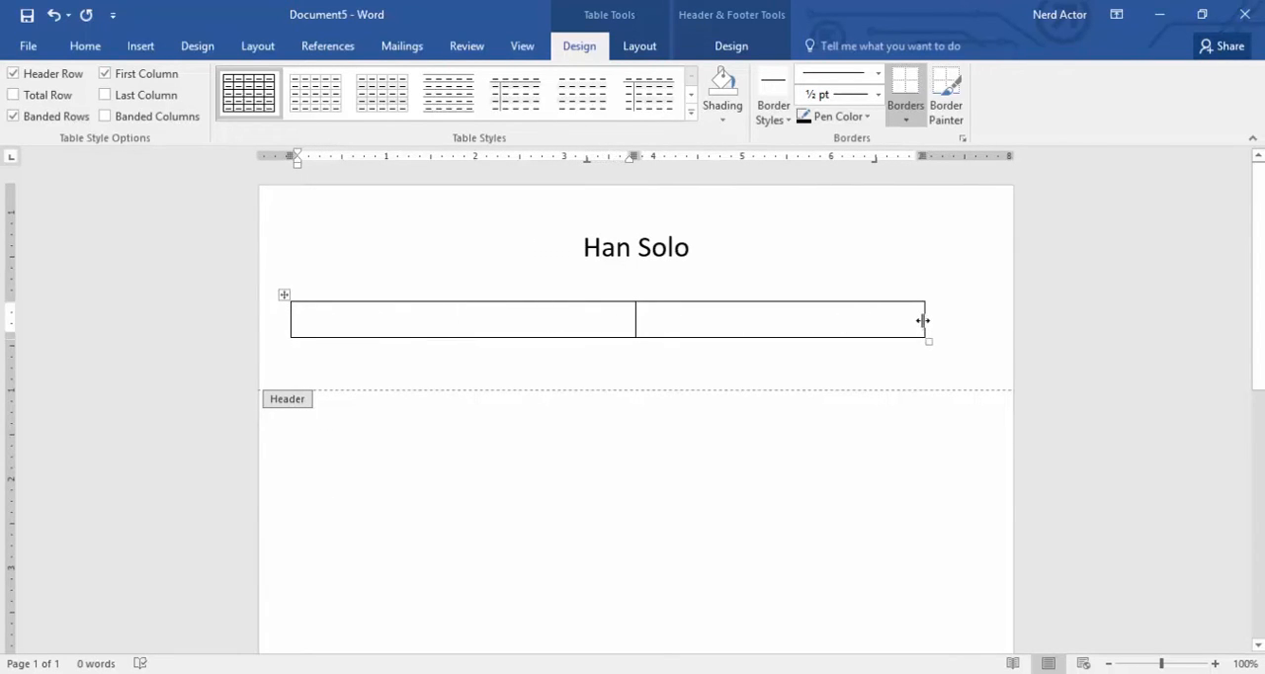
left_click_drag(922, 320, 967, 322)
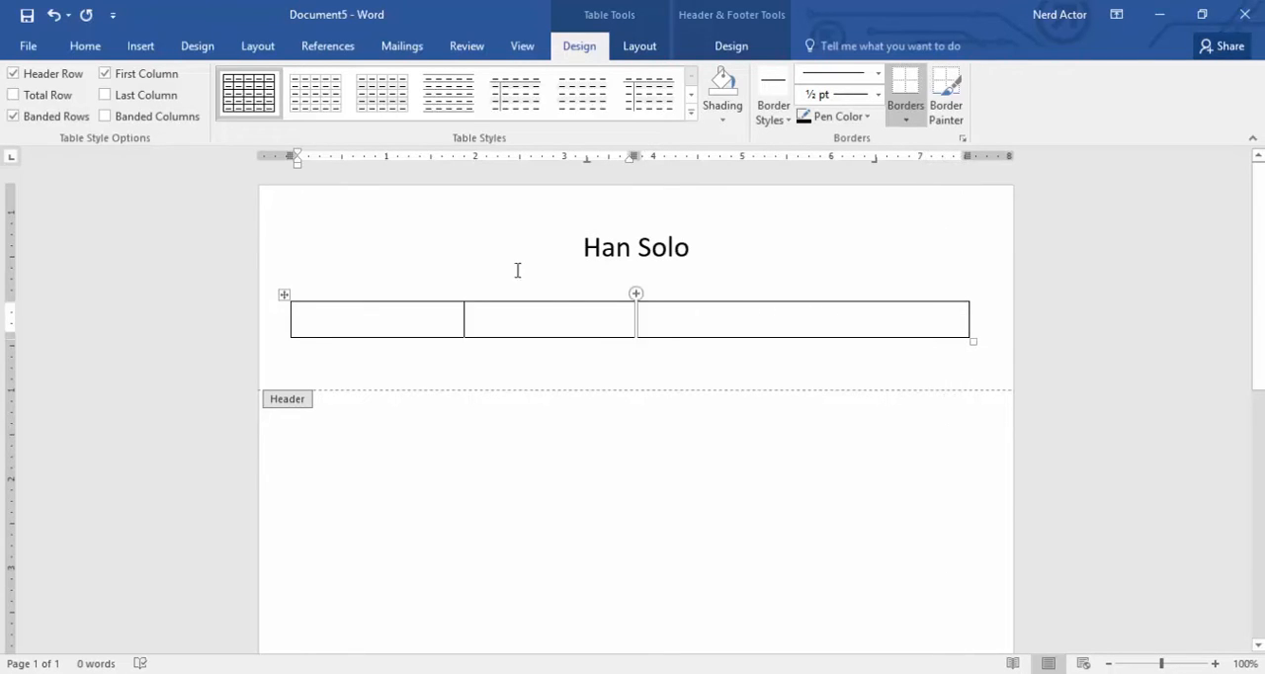
- Fill the left cell with Height – 5’9, Weight – 165 and Hair/Eyes – Brown/Brown, left-aligned at 12 pt, and the right cell with right-aligned contact details
left_click(97, 54)
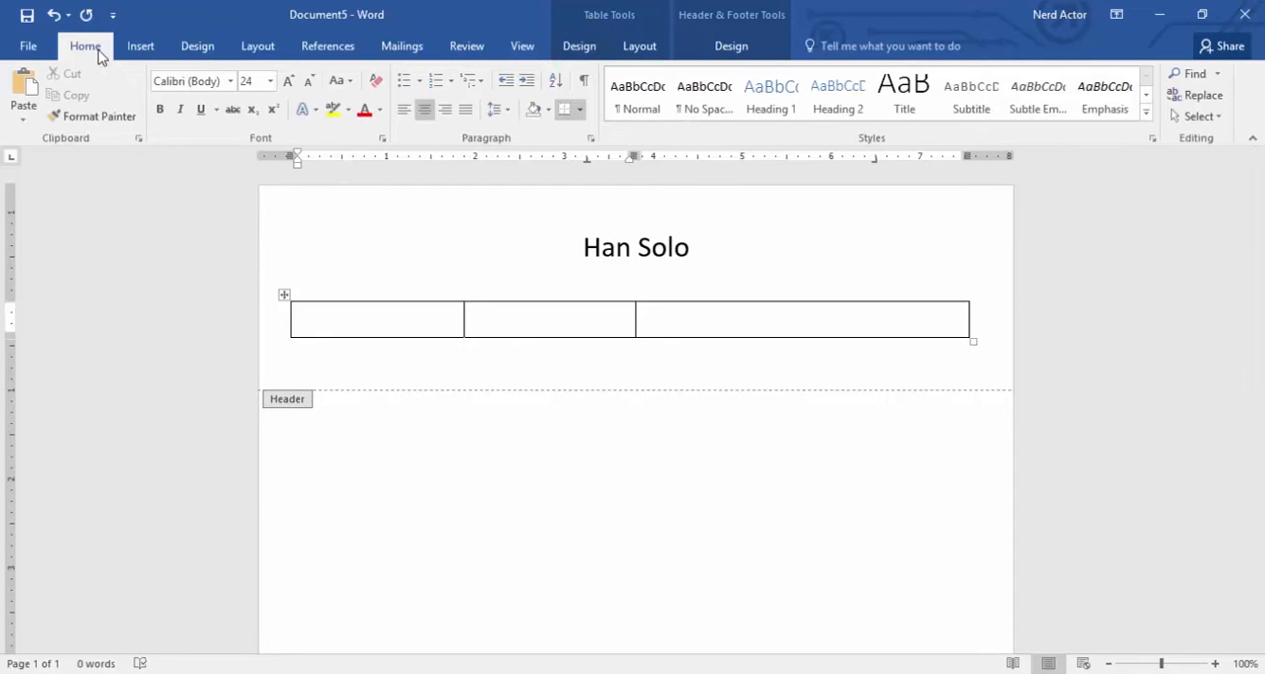
left_click(270, 81)
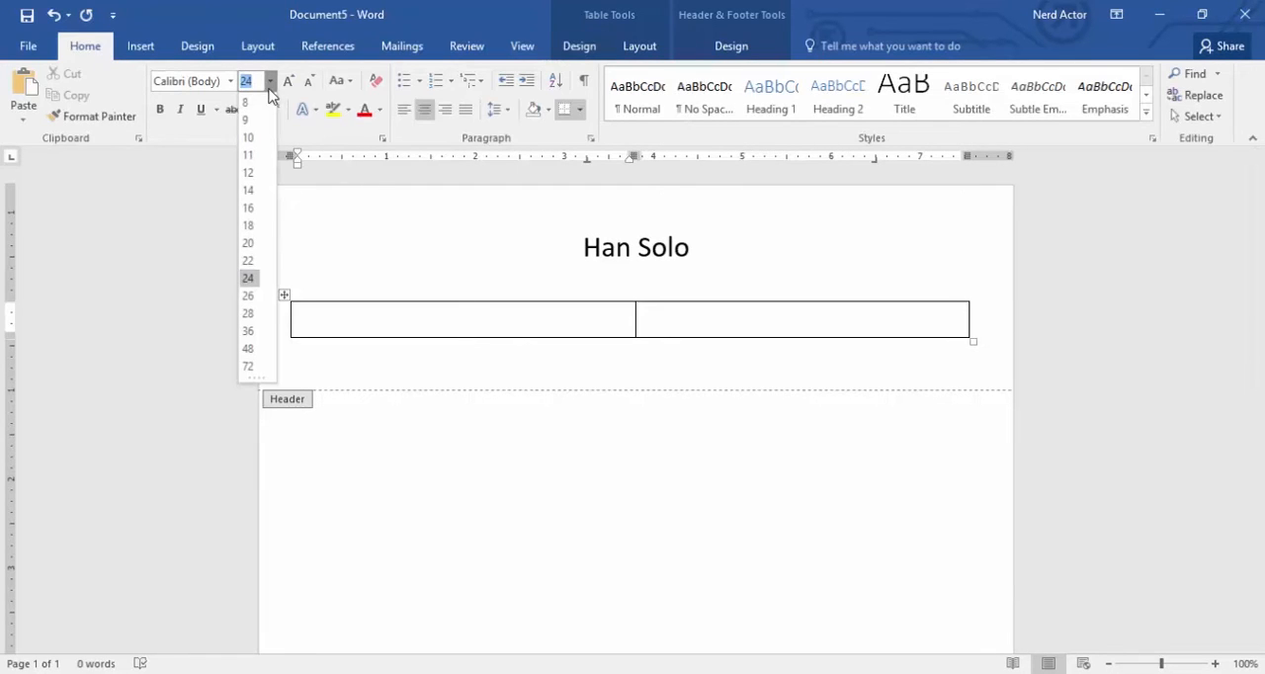
left_click(248, 173)
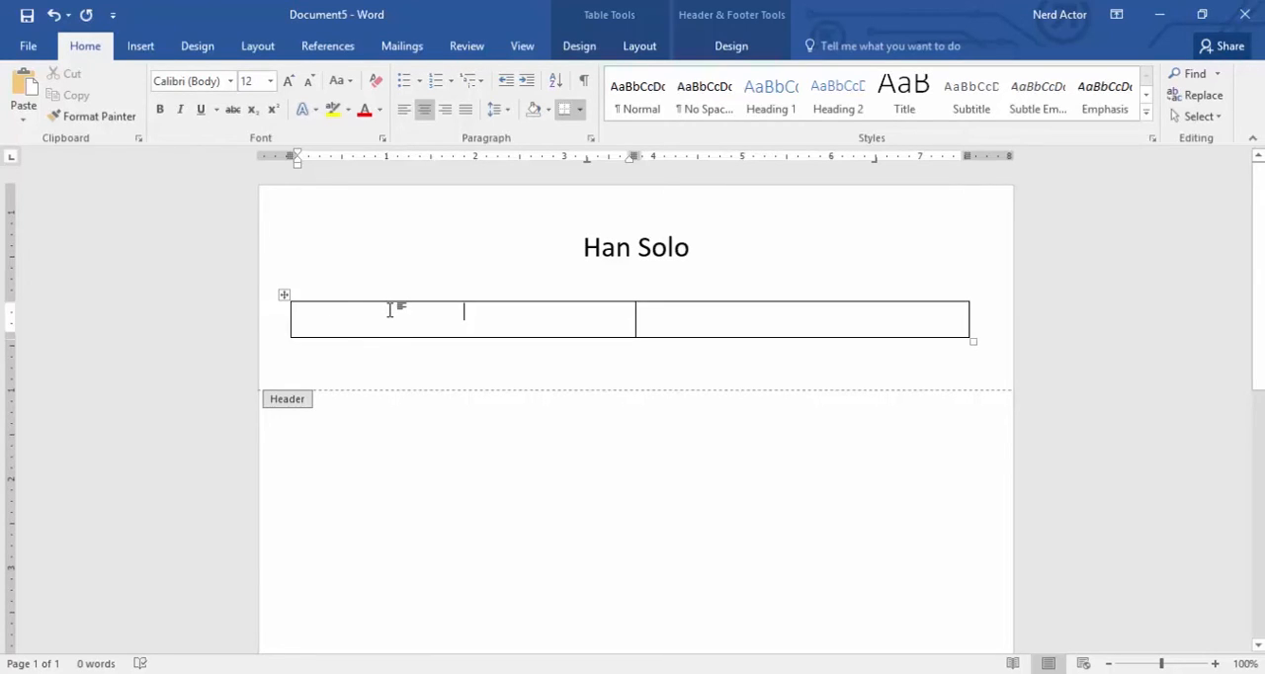
left_click(405, 117)
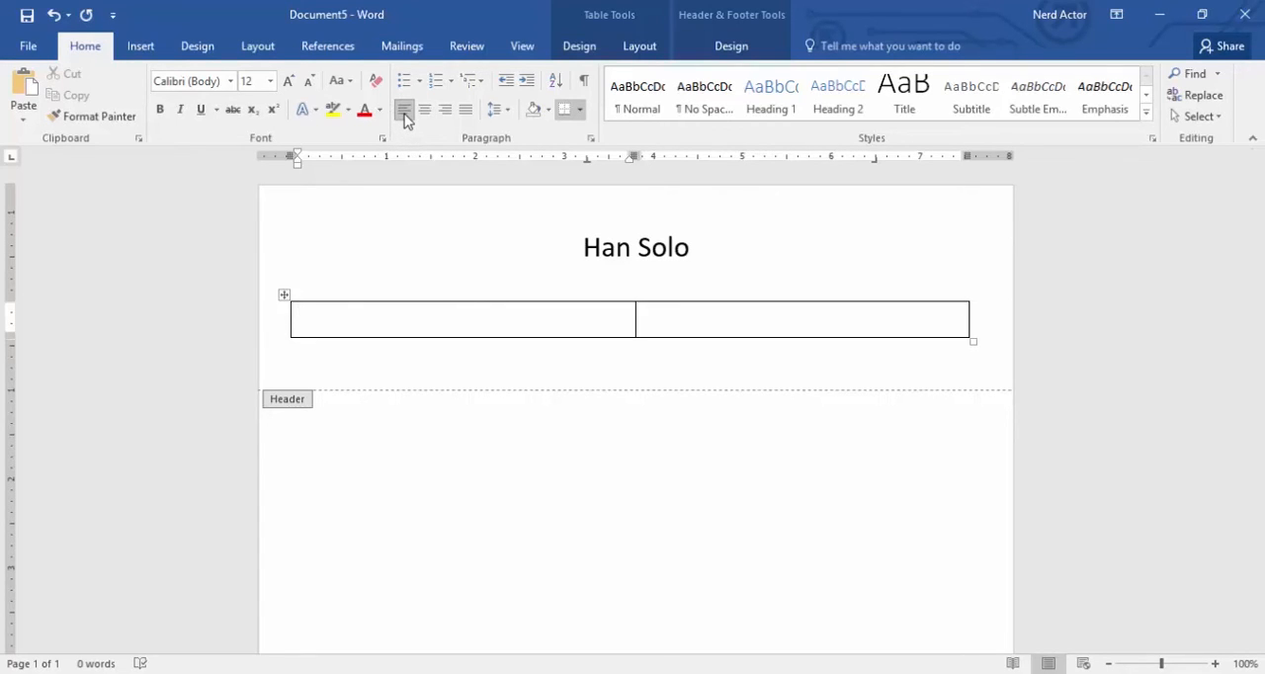
type("Height – 5'9")
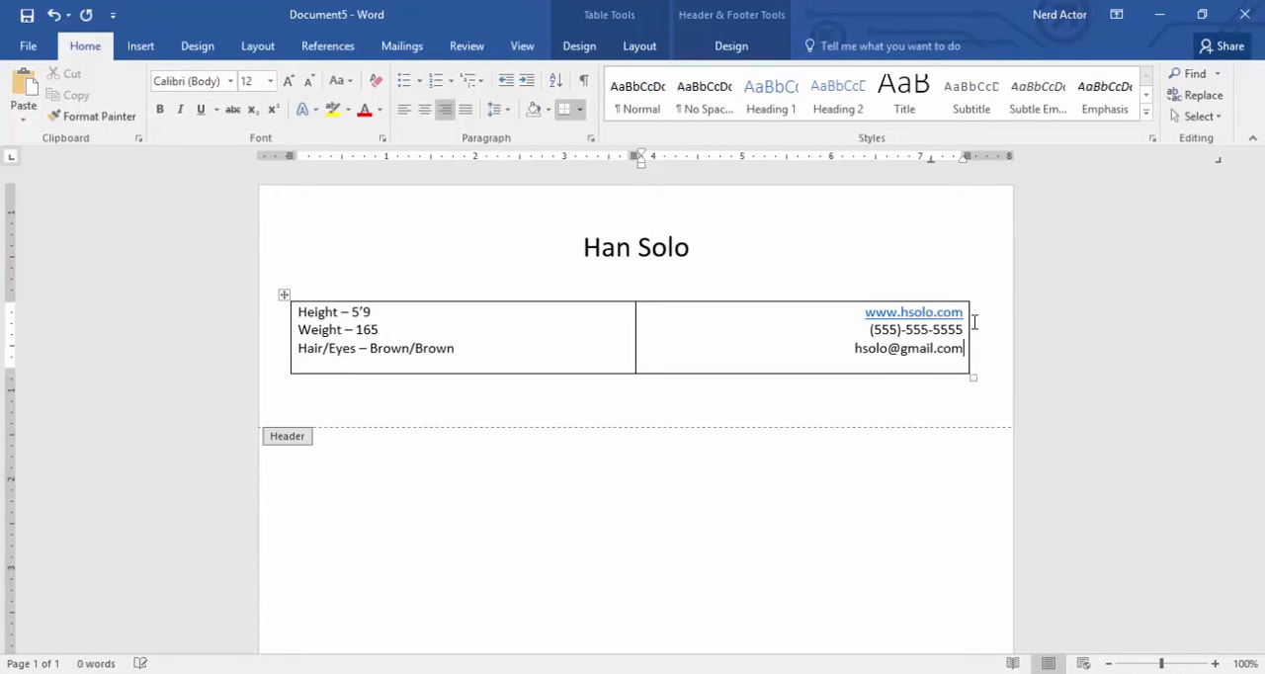
- Remove the hyperlink from the website address and set the whole header table's borders to None
right_click(940, 313)
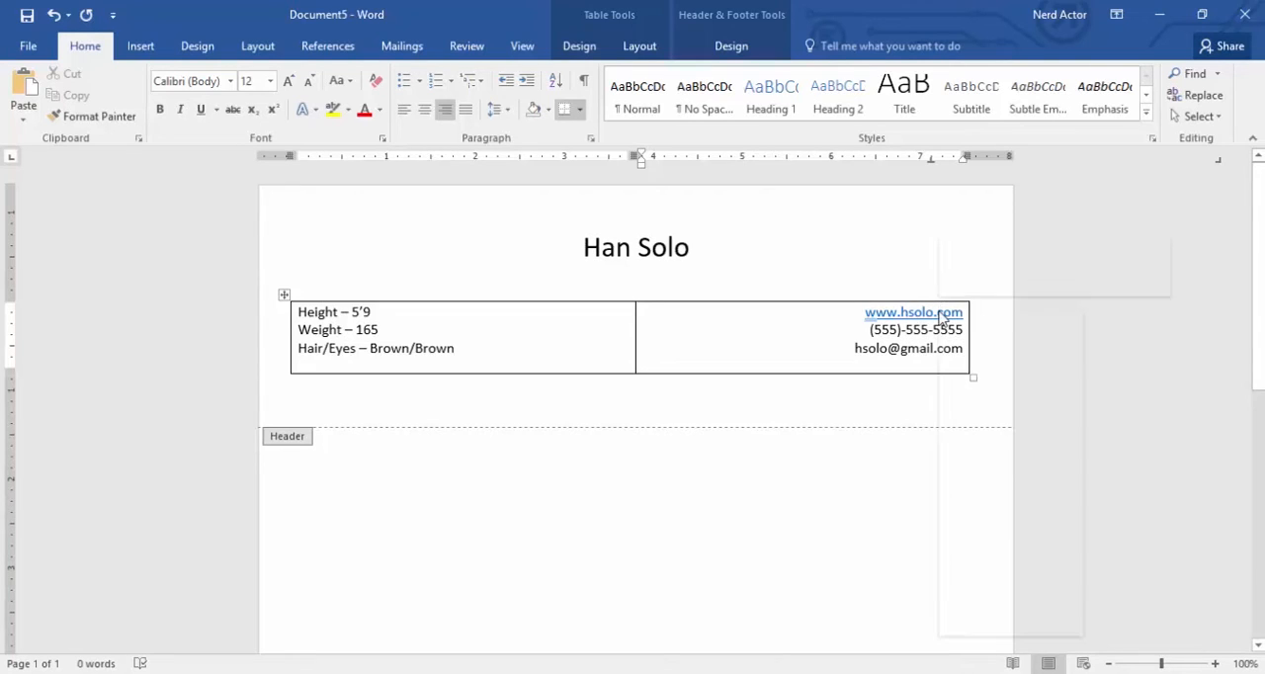
left_click(1037, 484)
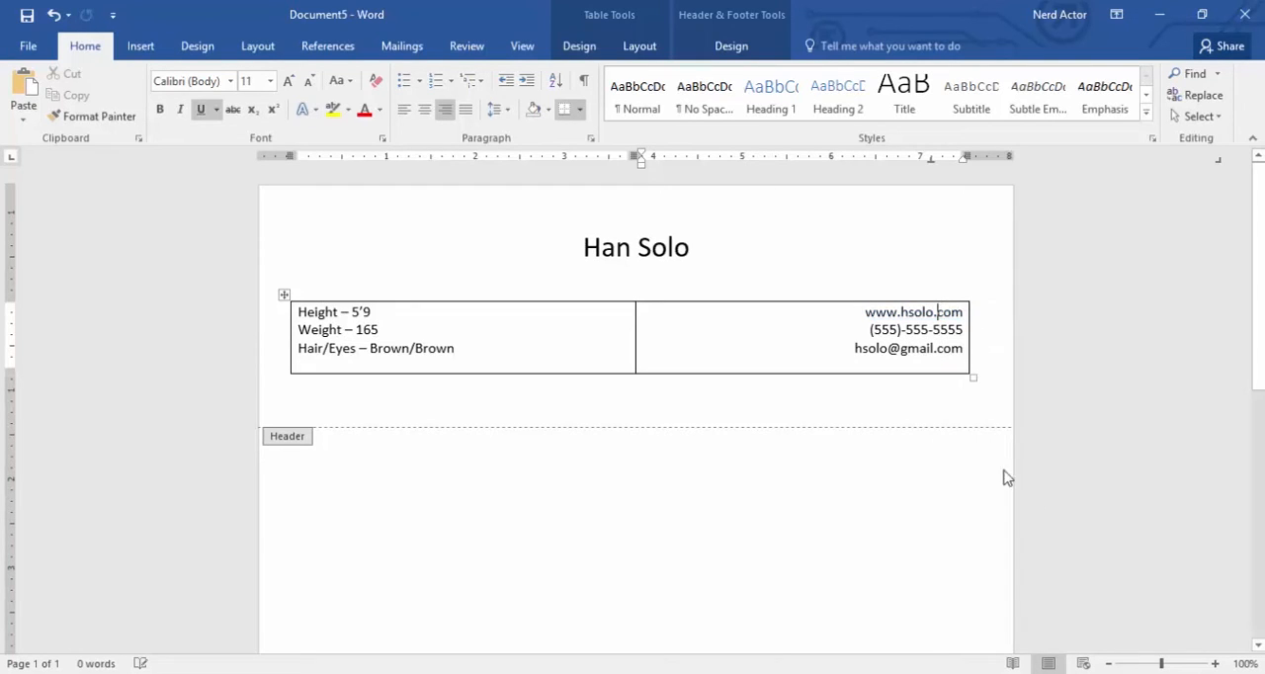
left_click(283, 296)
right_click(284, 296)
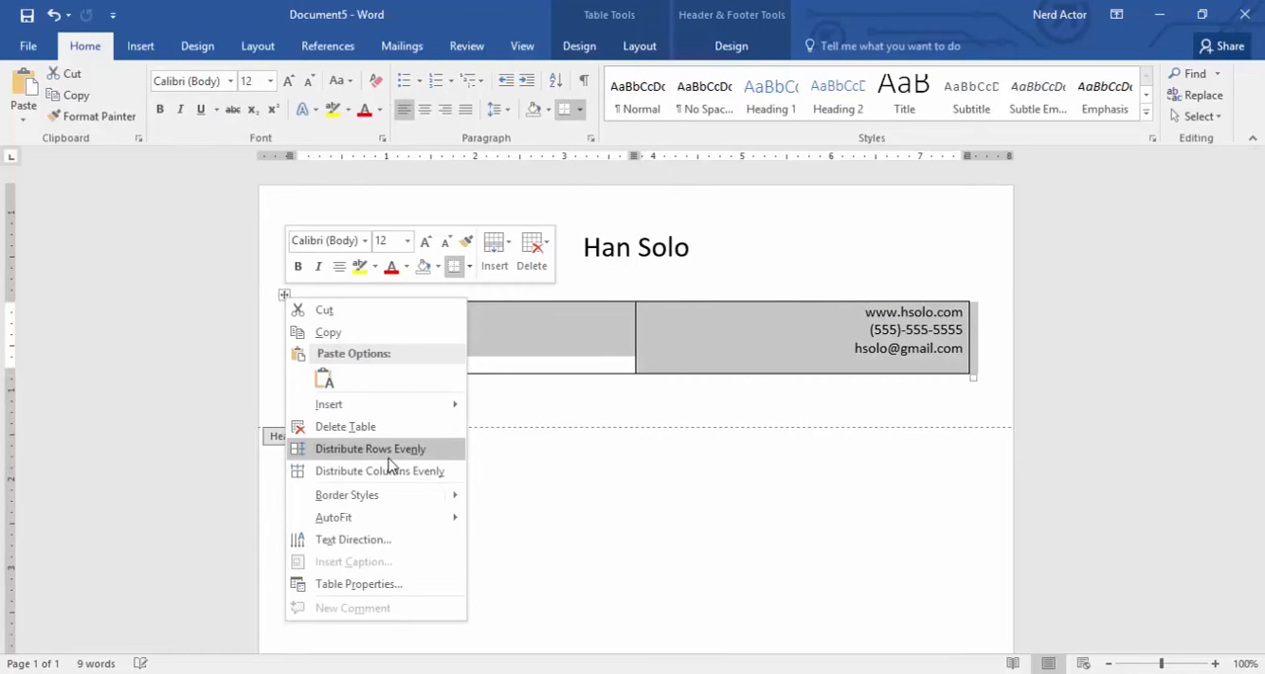
left_click(403, 583)
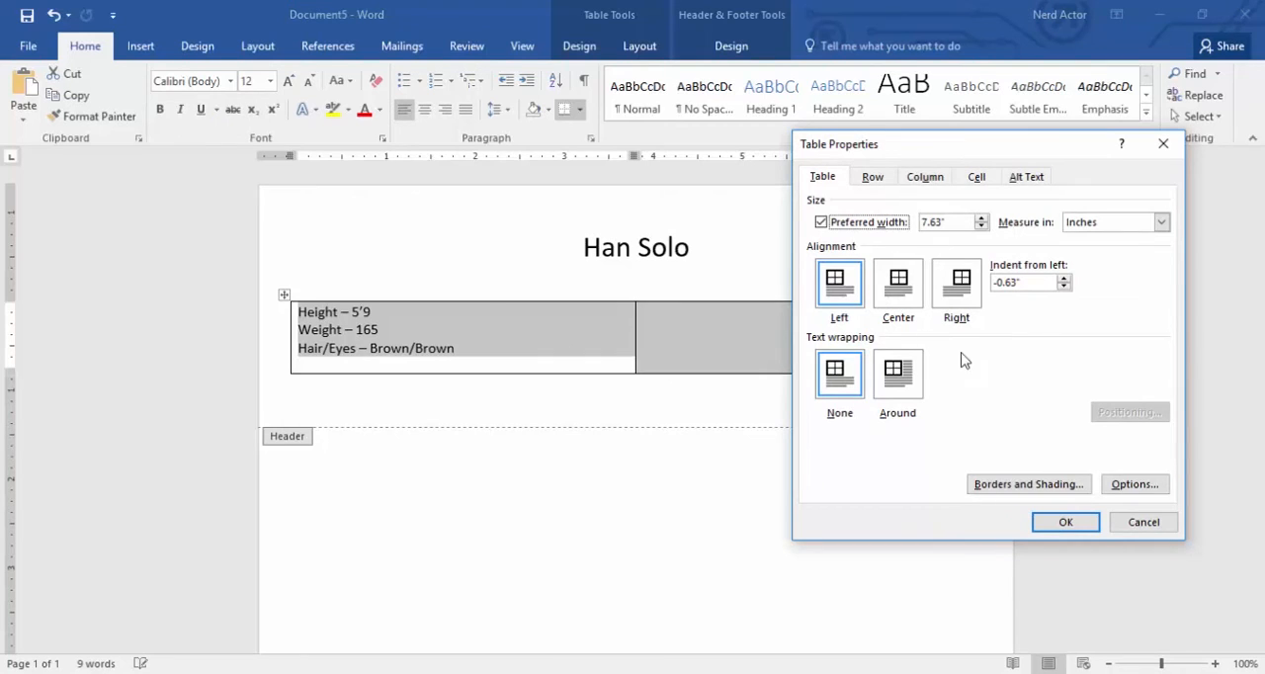
left_click(1004, 485)
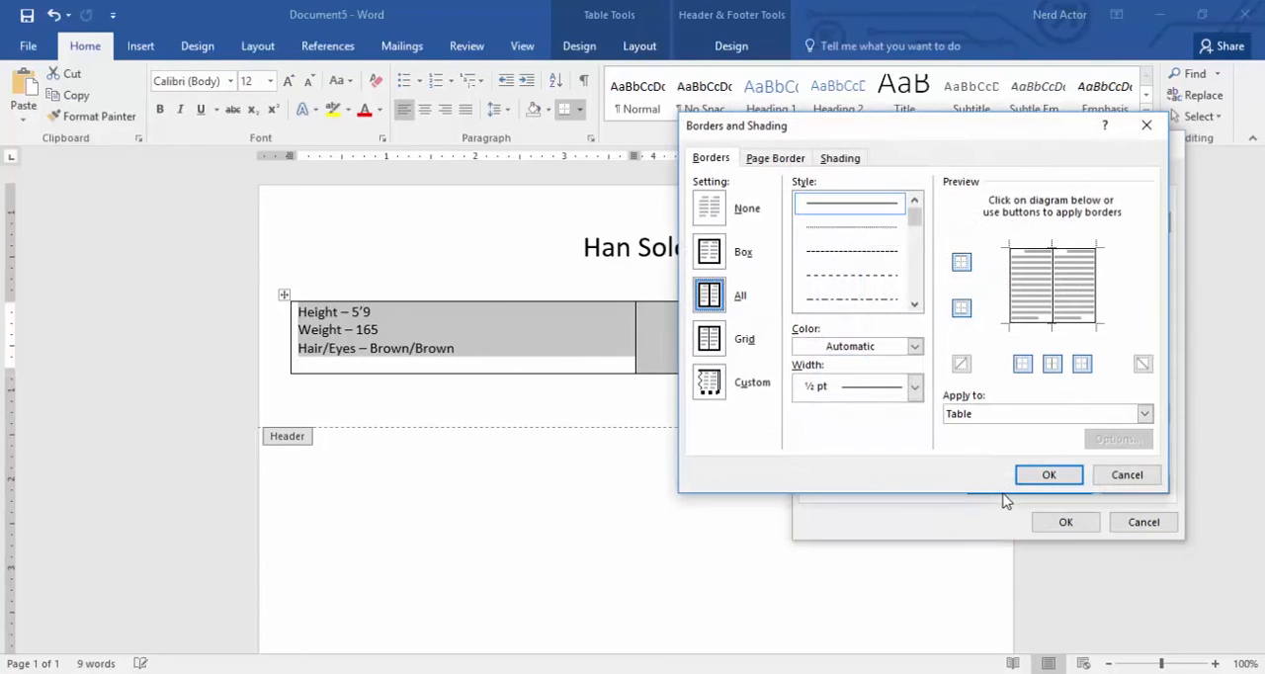
left_click(711, 209)
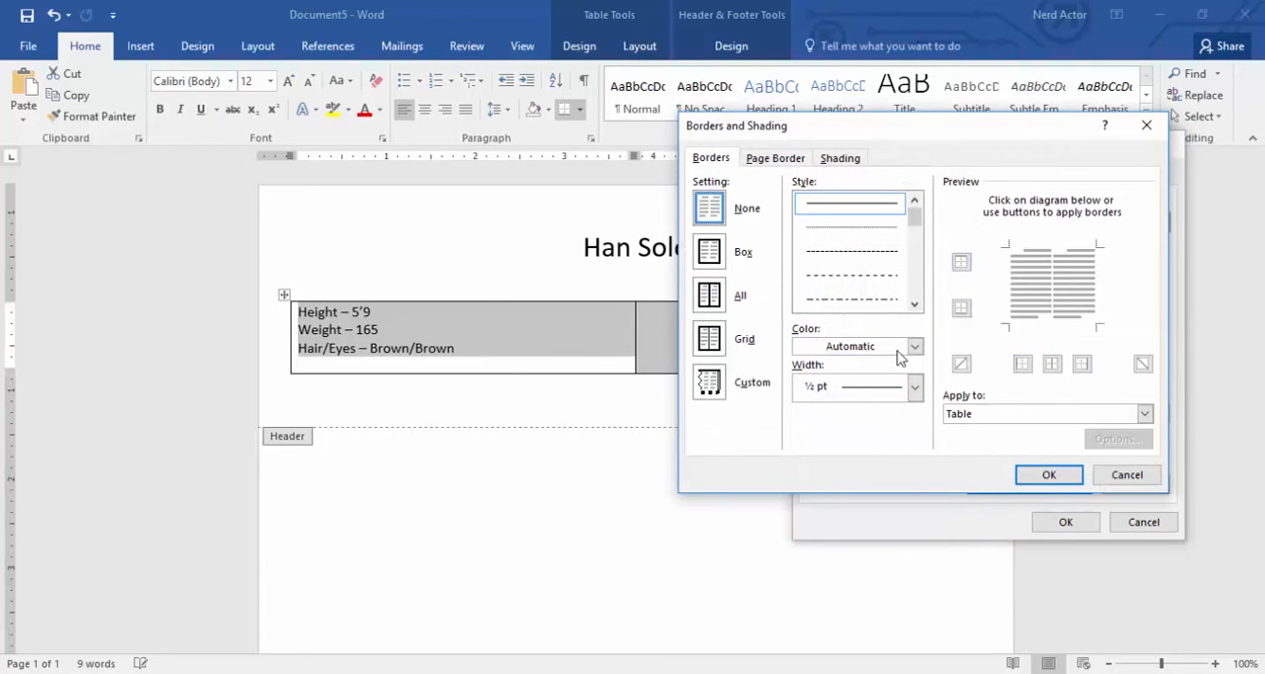
left_click(1038, 472)
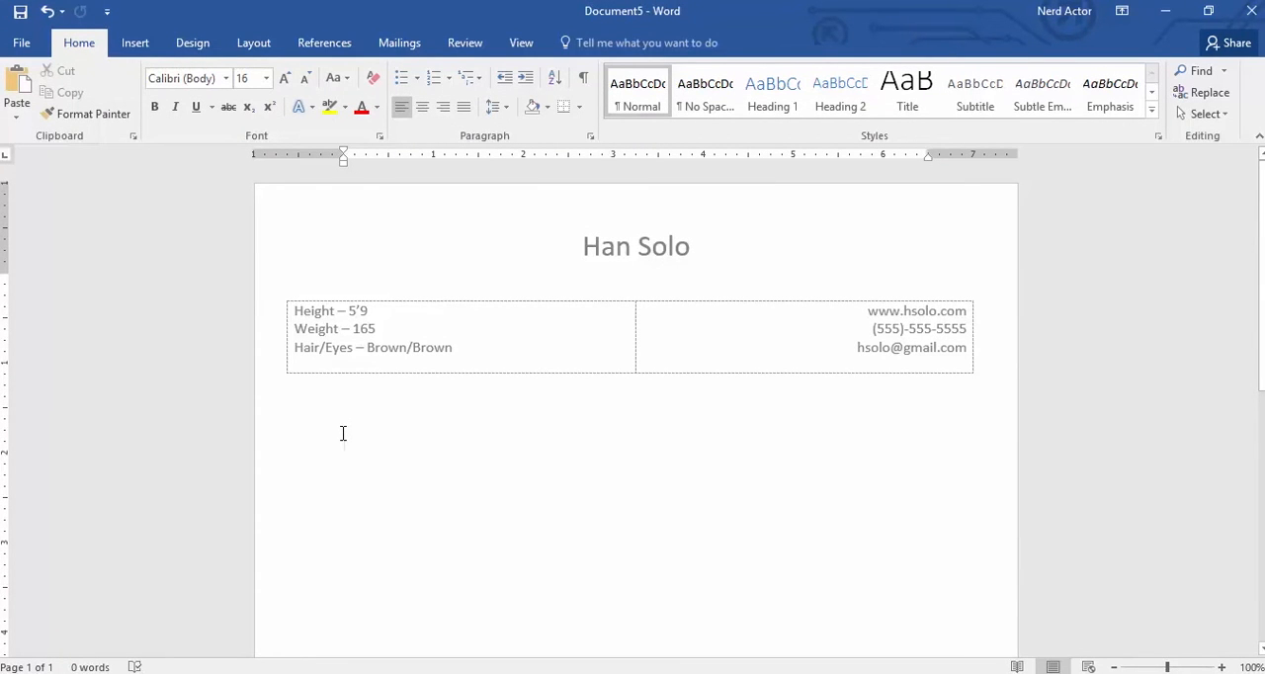
- Add the heading "Theater" in the document body and make it bold and underlined
type("H")
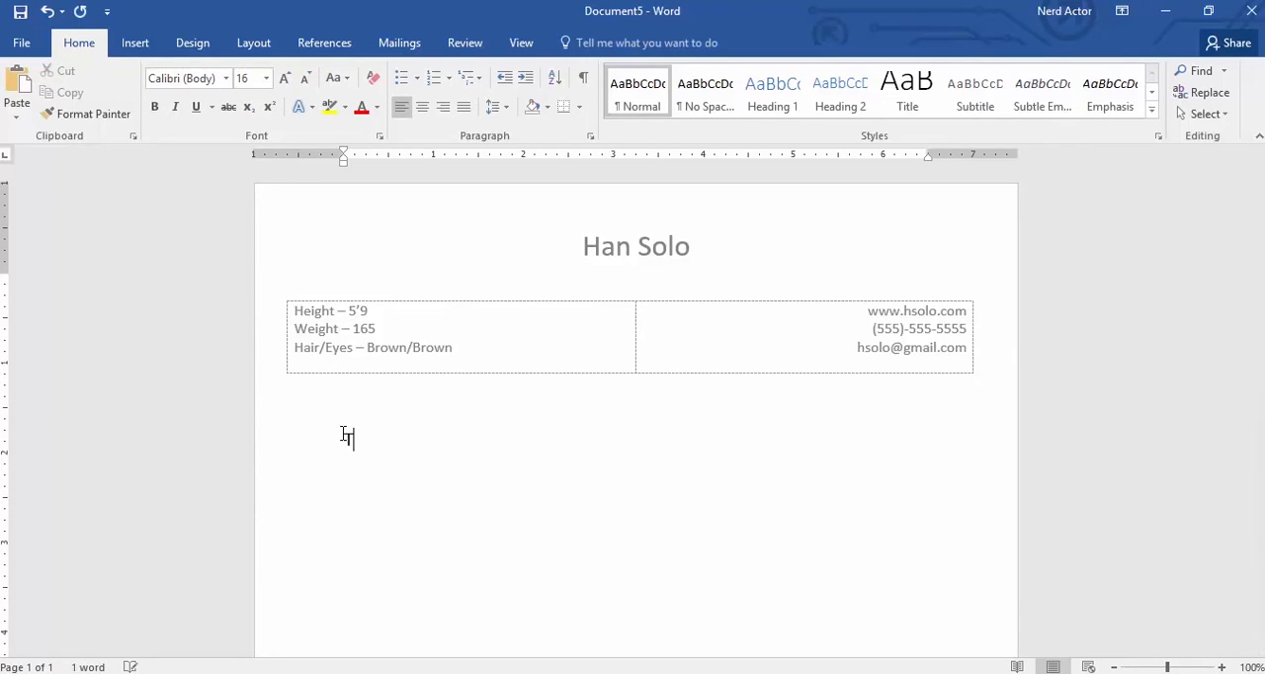
type("heater")
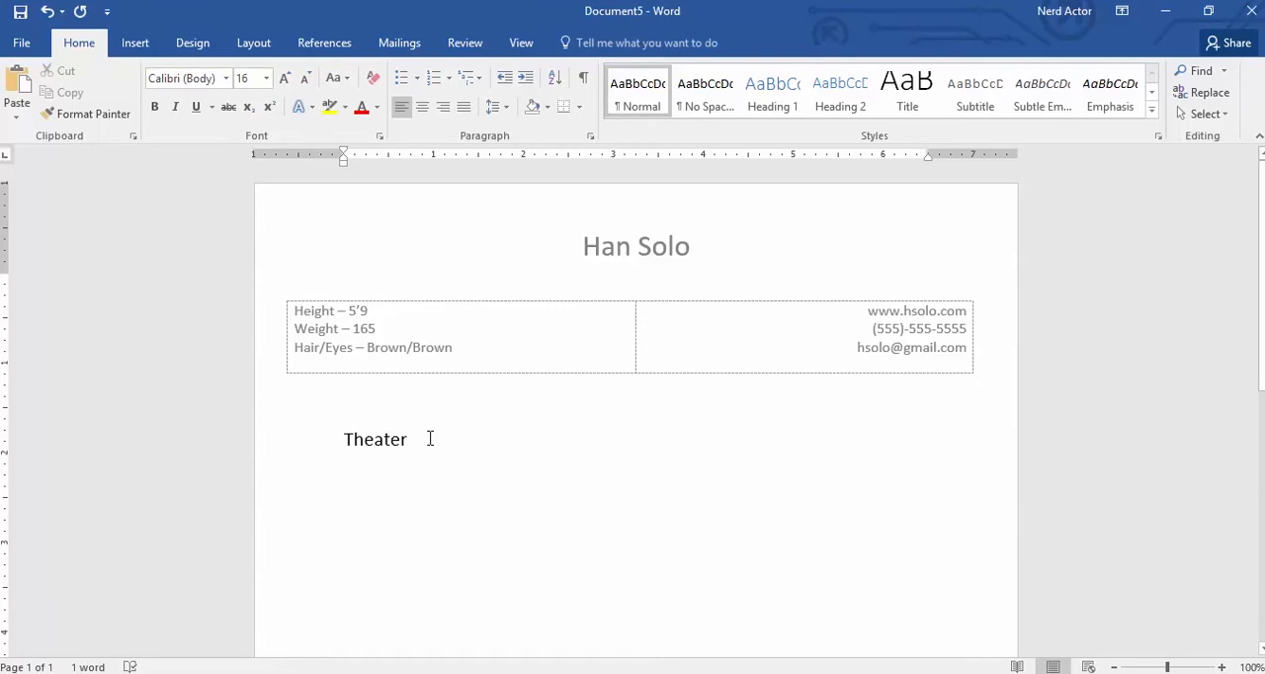
left_click_drag(392, 444, 331, 441)
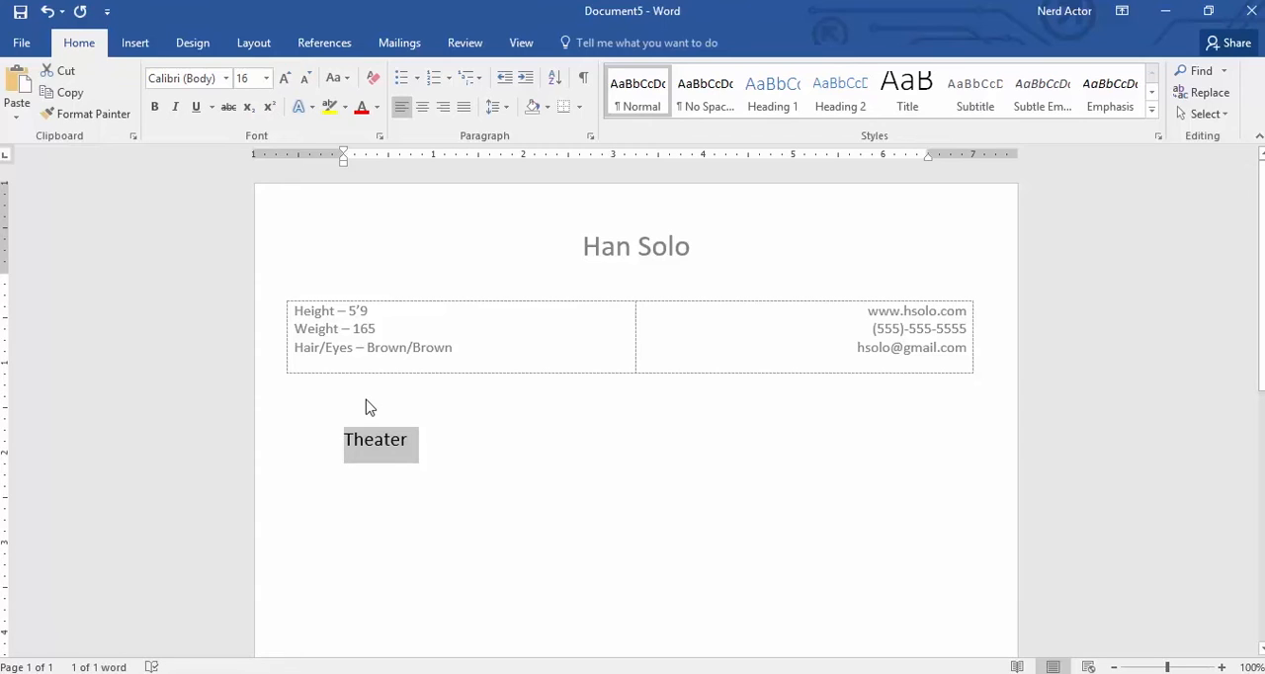
key("ctrl+b")
key("ctrl+u")
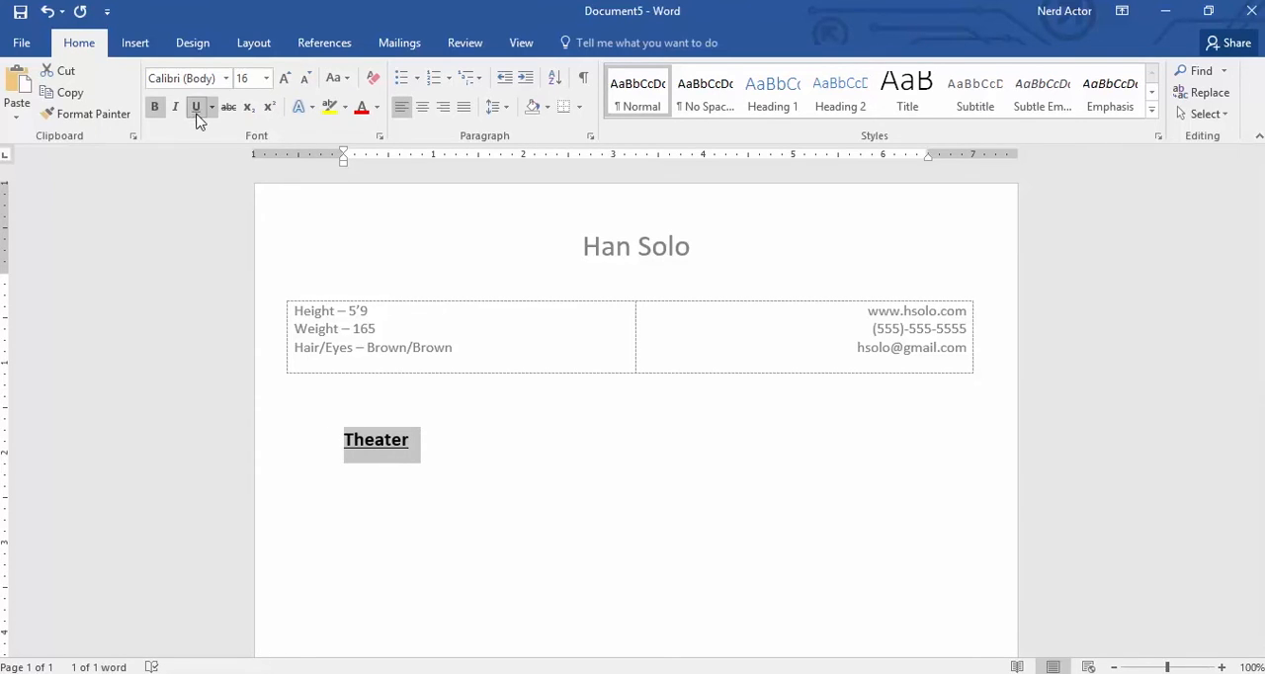
- Start a new line below the Theater heading with bold and underline off and the font size at 12
left_click(476, 440)
key("Return")
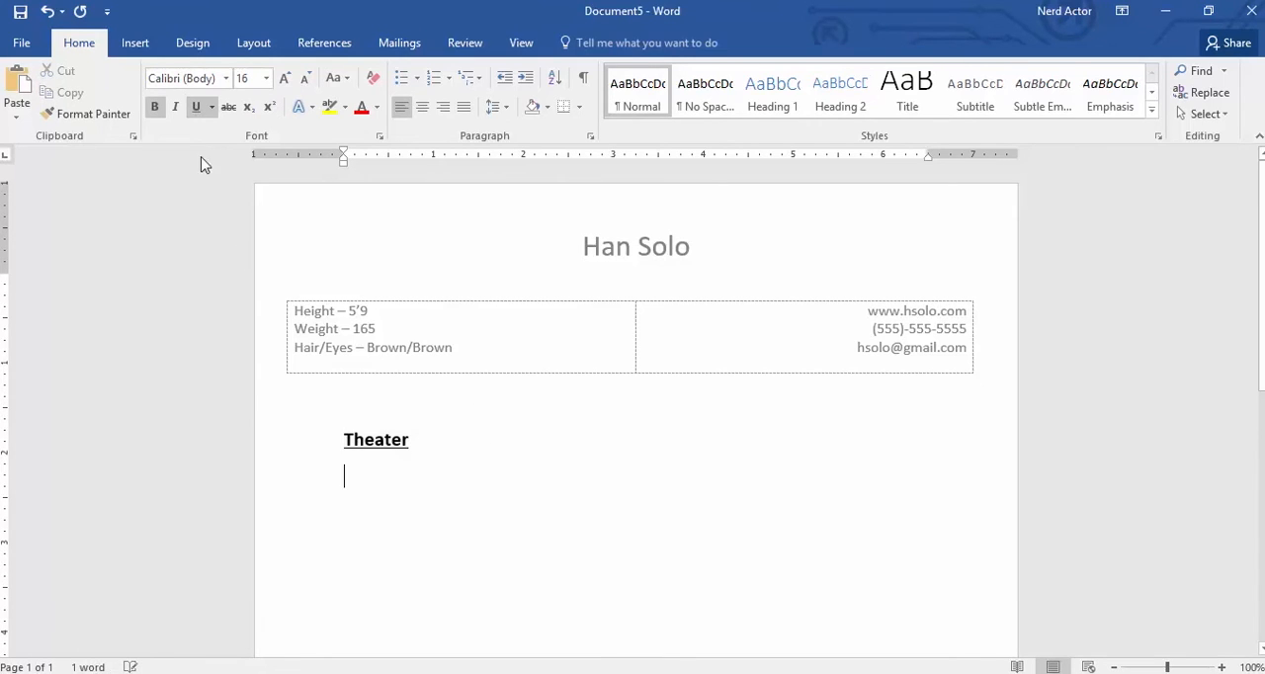
left_click(196, 107)
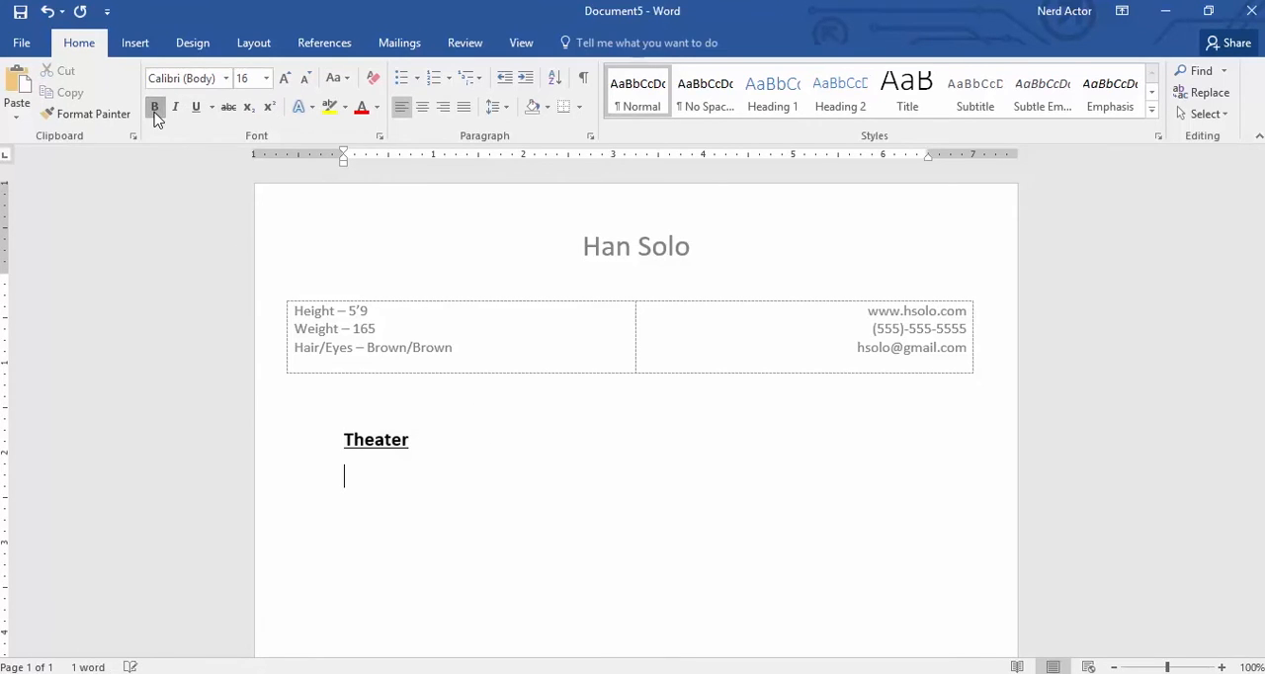
left_click(267, 78)
left_click(246, 171)
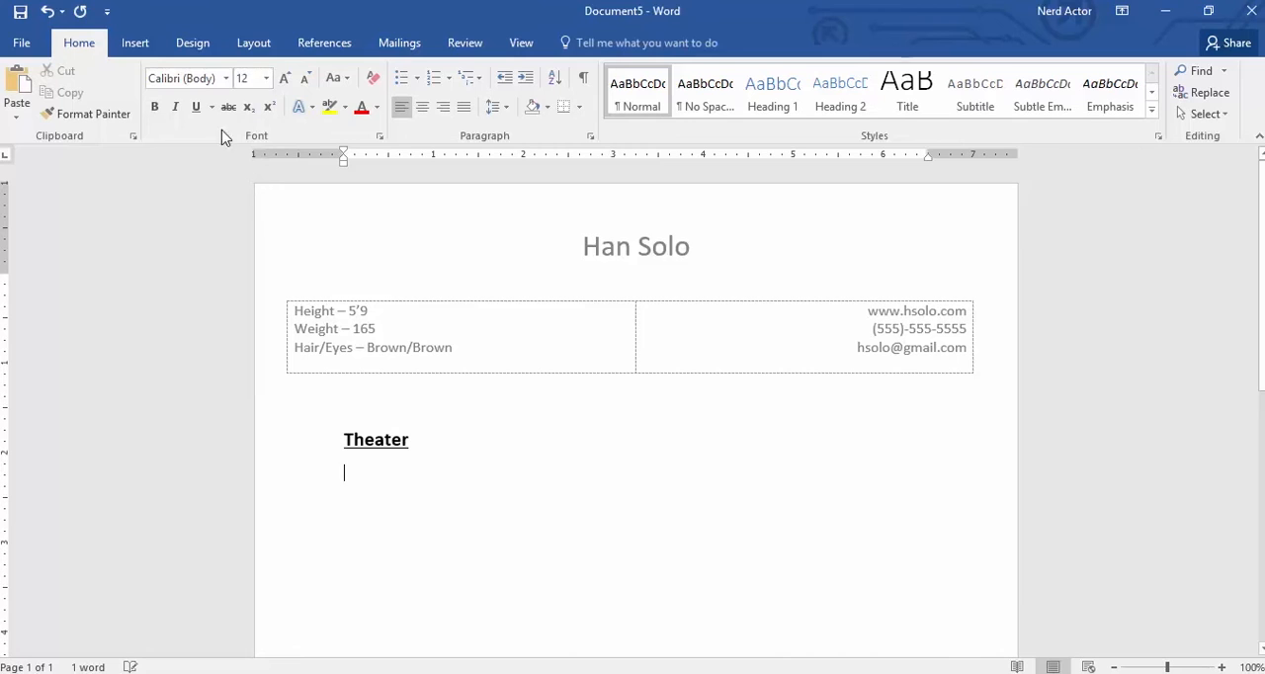
- Insert a 4x1 table under the Theater heading and widen it on both sides to match the header table's width
left_click(148, 48)
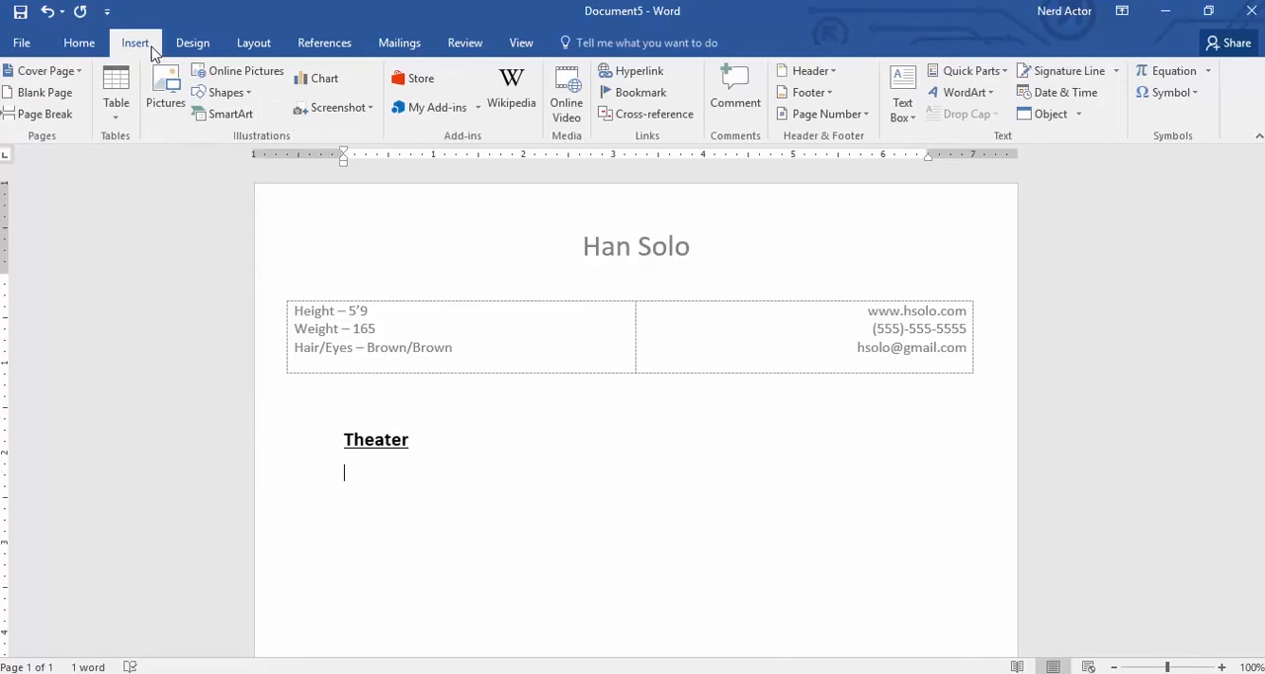
left_click(115, 85)
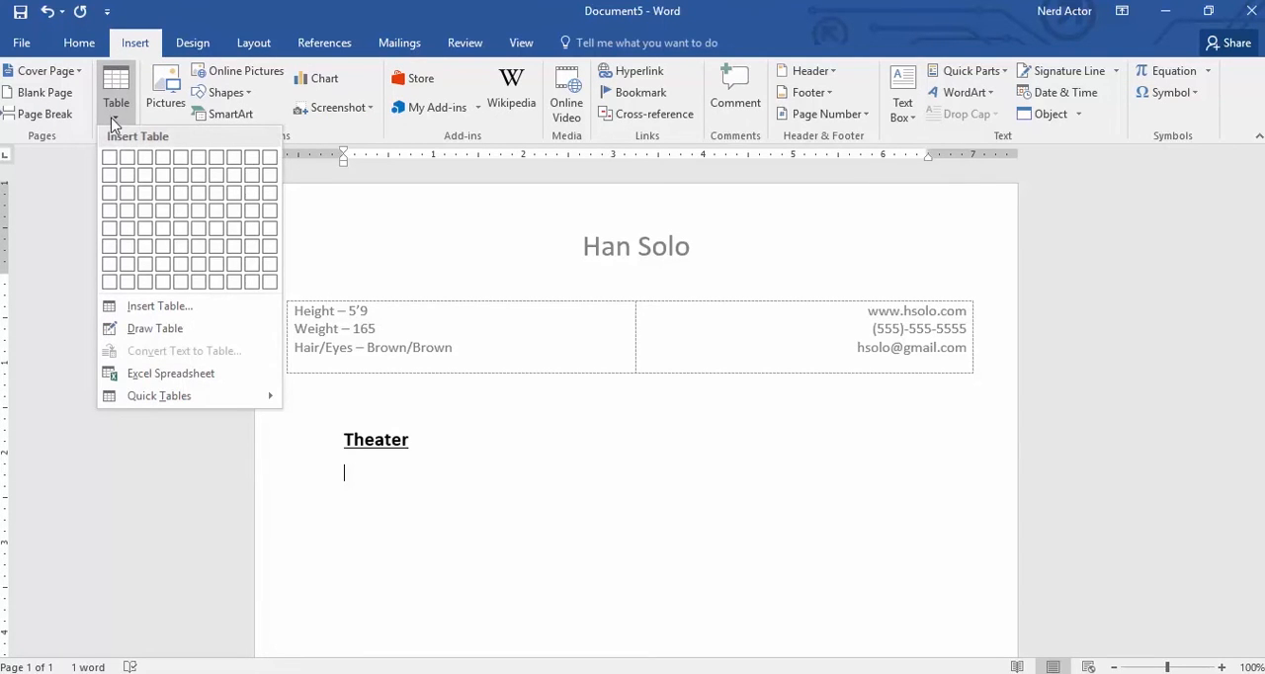
left_click(162, 158)
left_click(89, 45)
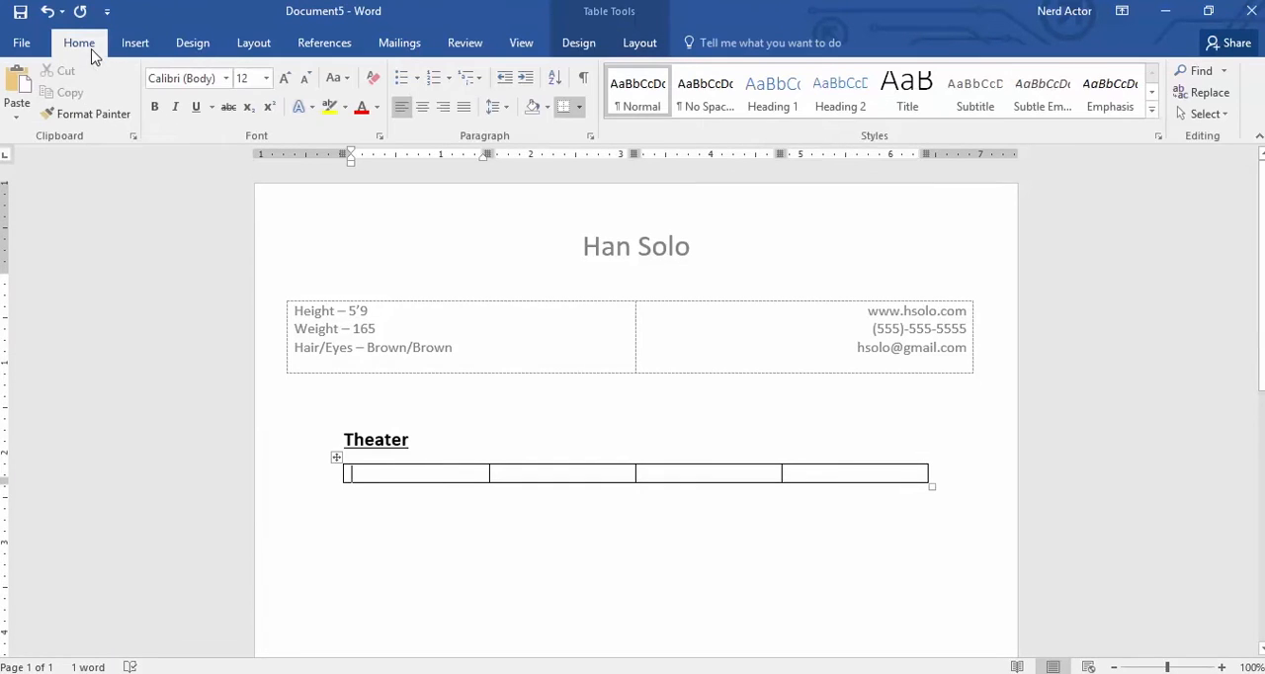
mouse_move(341, 475)
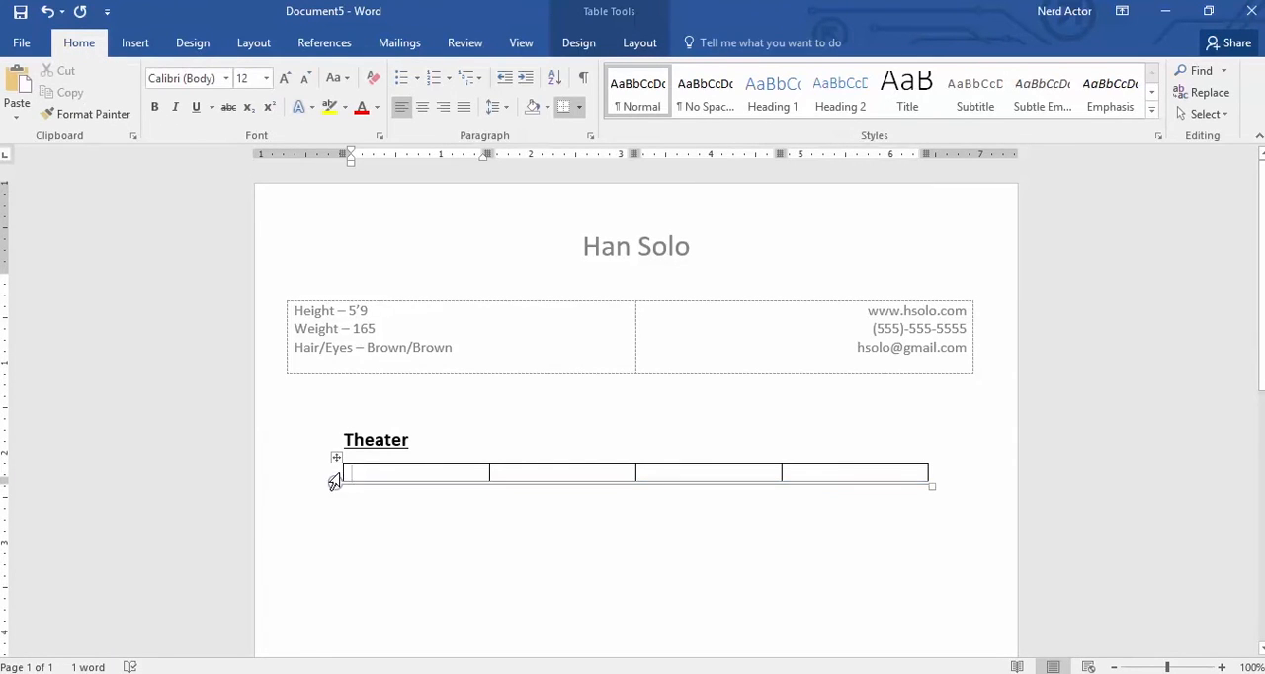
left_click_drag(341, 472, 286, 470)
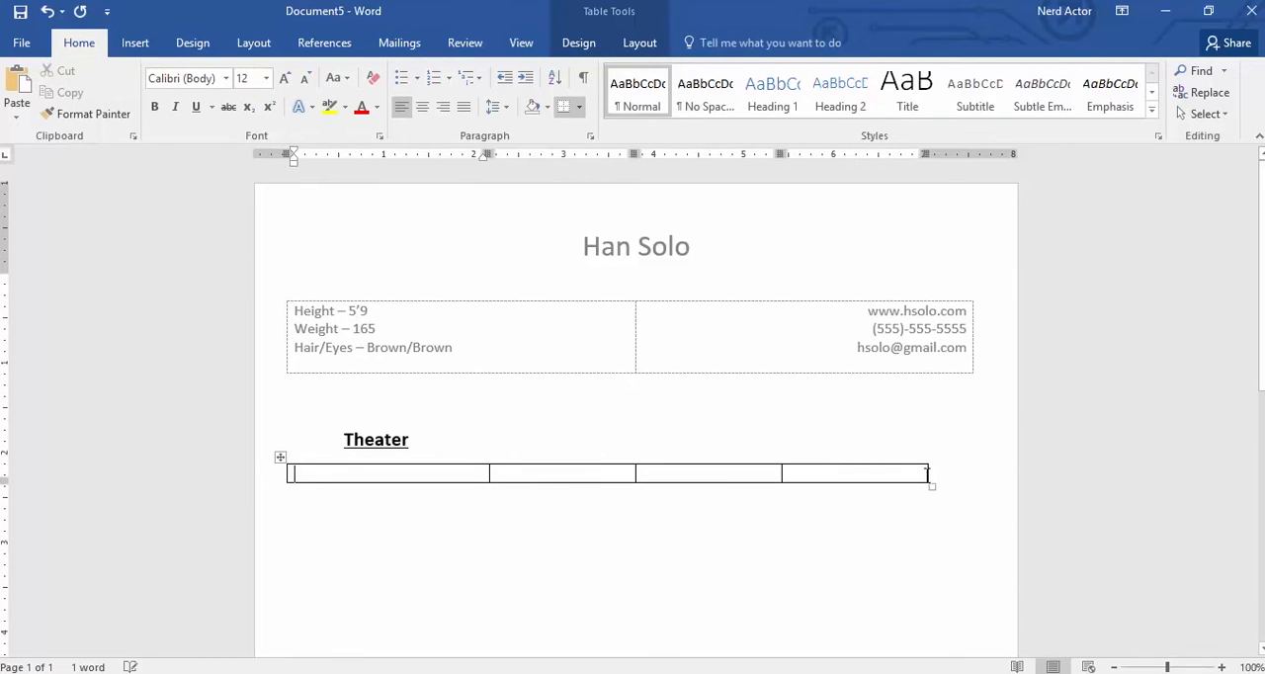
left_click_drag(927, 473, 972, 470)
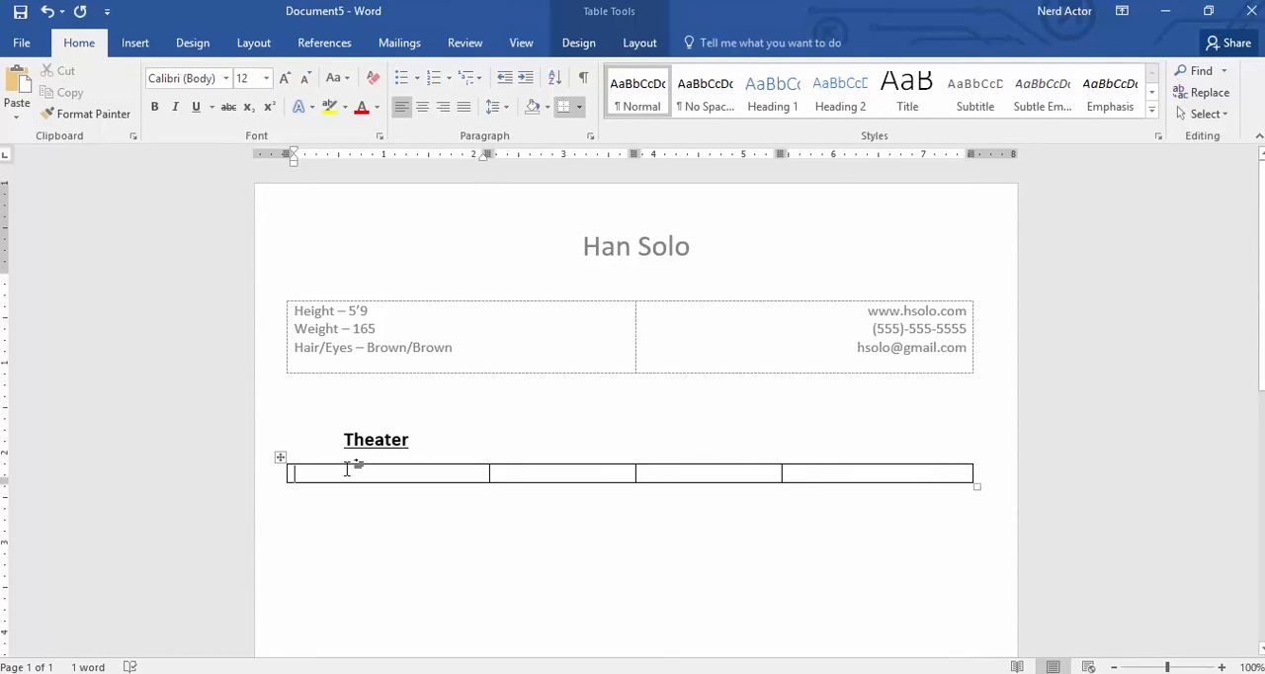
- Enter "The Show Title" in italics in the first cell of the table under the Theater heading
key("ctrl+i")
type("The ")
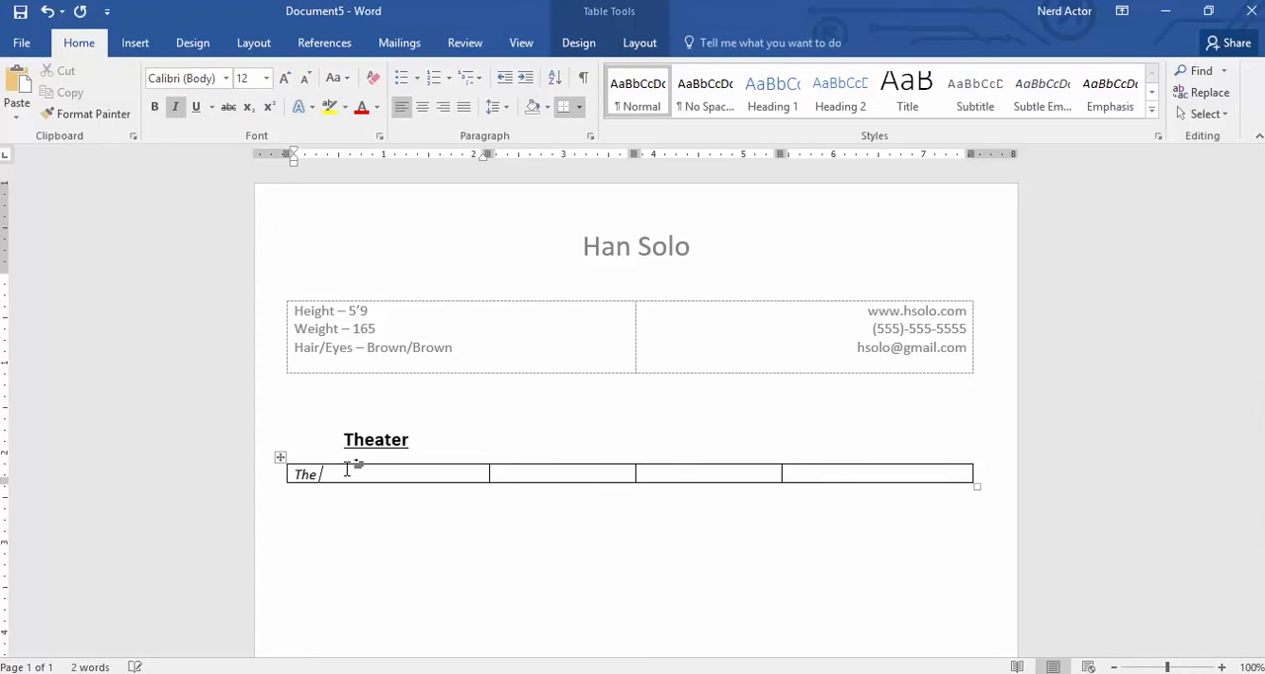
type("Show Title")
key("Tab")
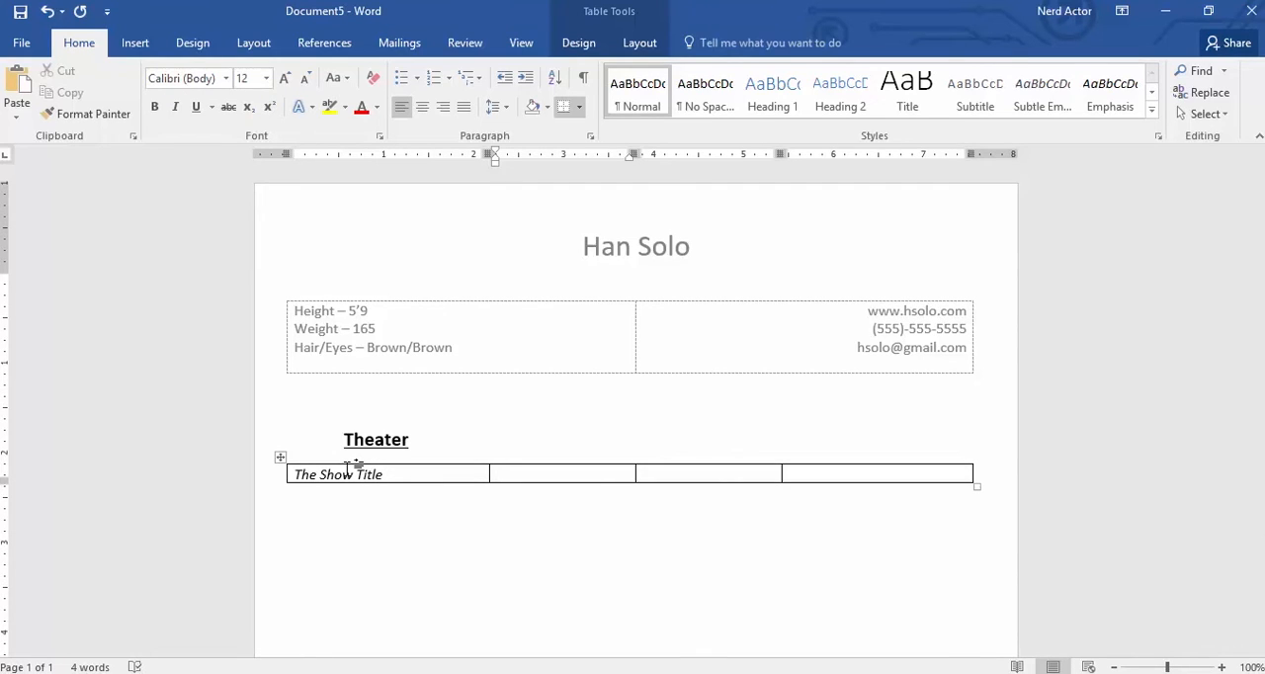
- Fill the remaining cells of the row with "Name of Character", "Name of Company" and "Name of Director"
type("Name of Character")
key("Tab")
type("Nam")
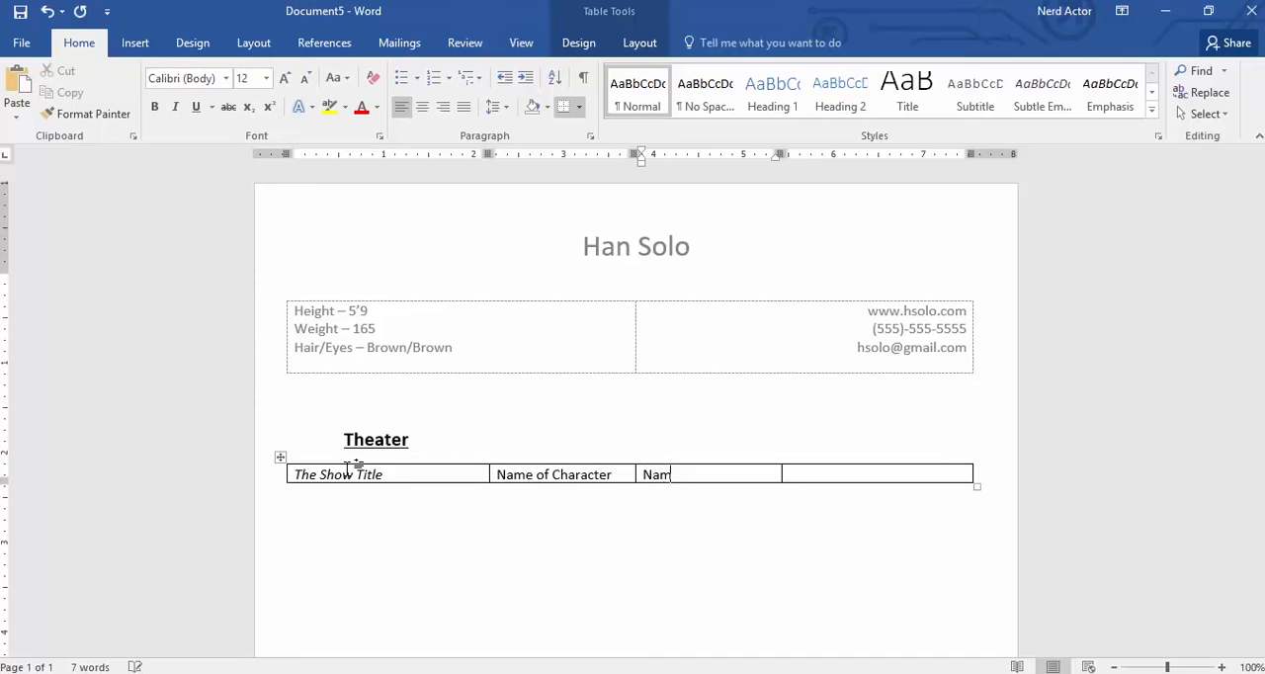
type("e of Company")
key("Tab")
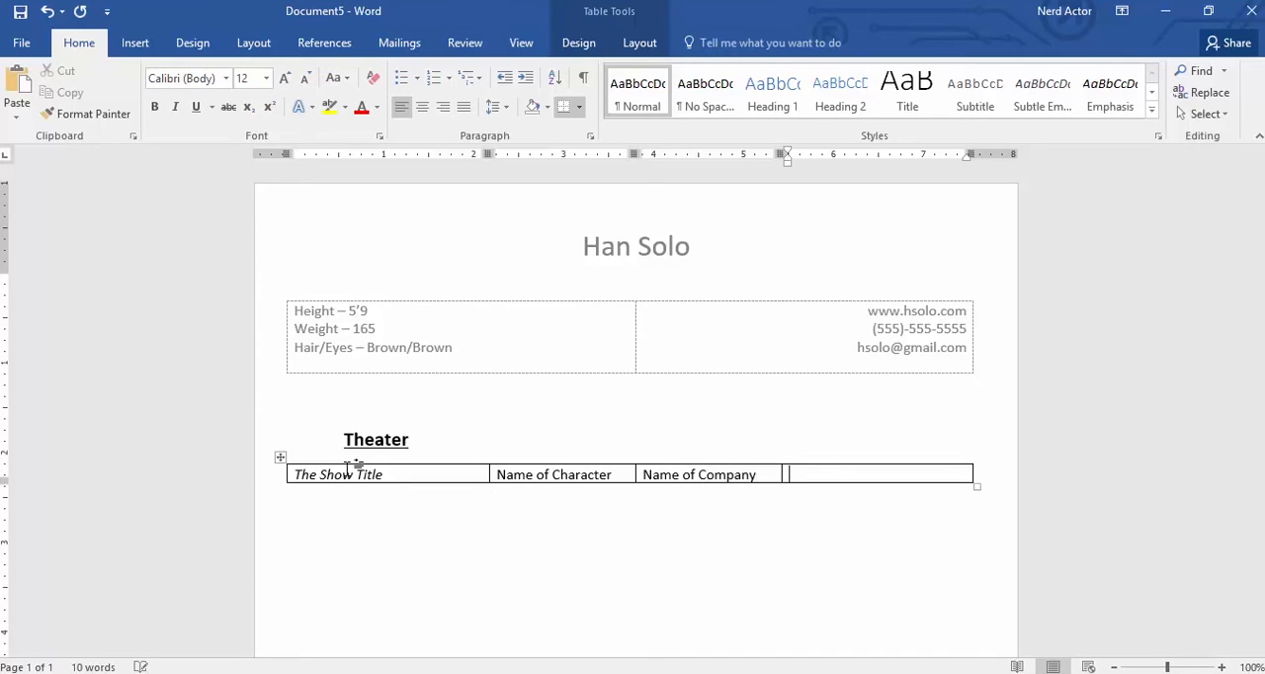
type("Name of Director")
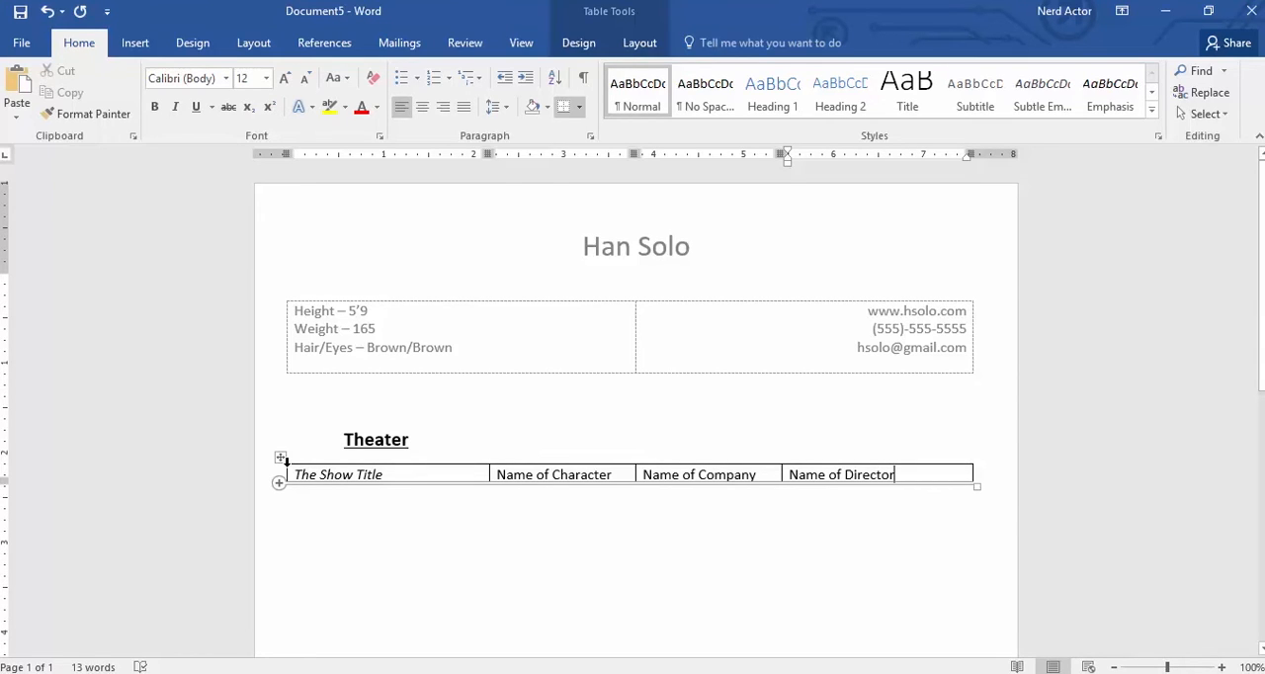
- Insert a new row below the "The Show Title" row of the Theater table
left_click(275, 484)
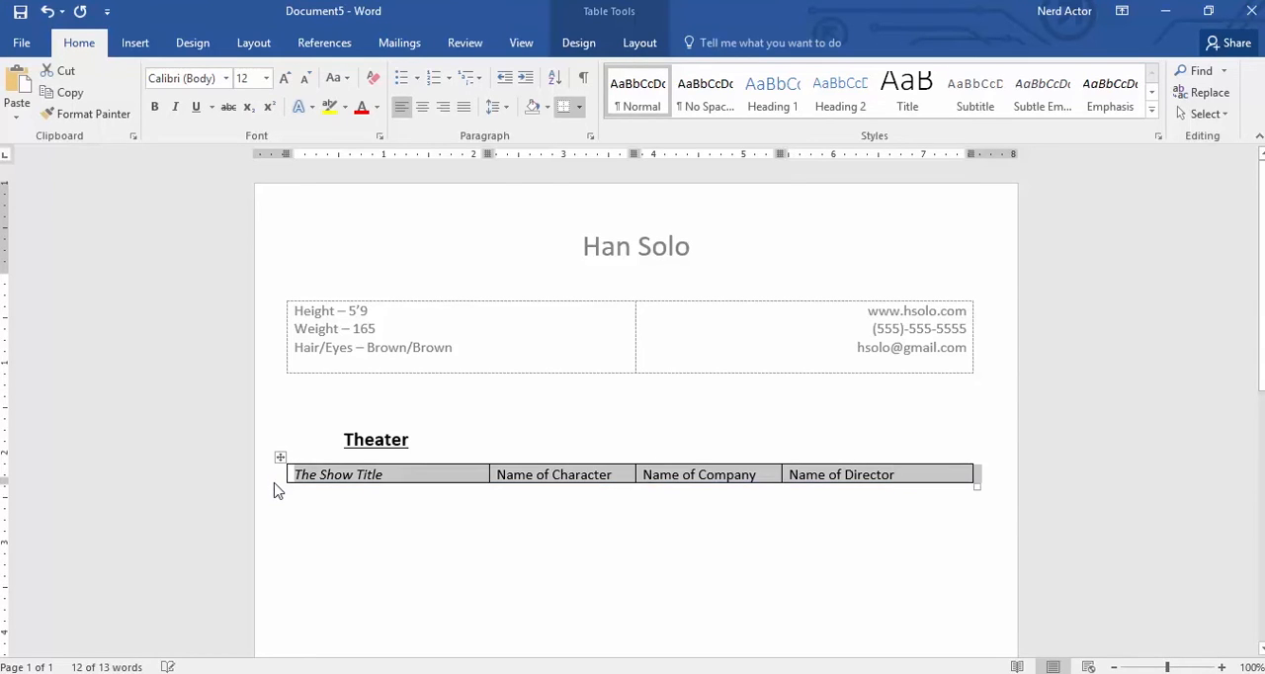
left_click(326, 478)
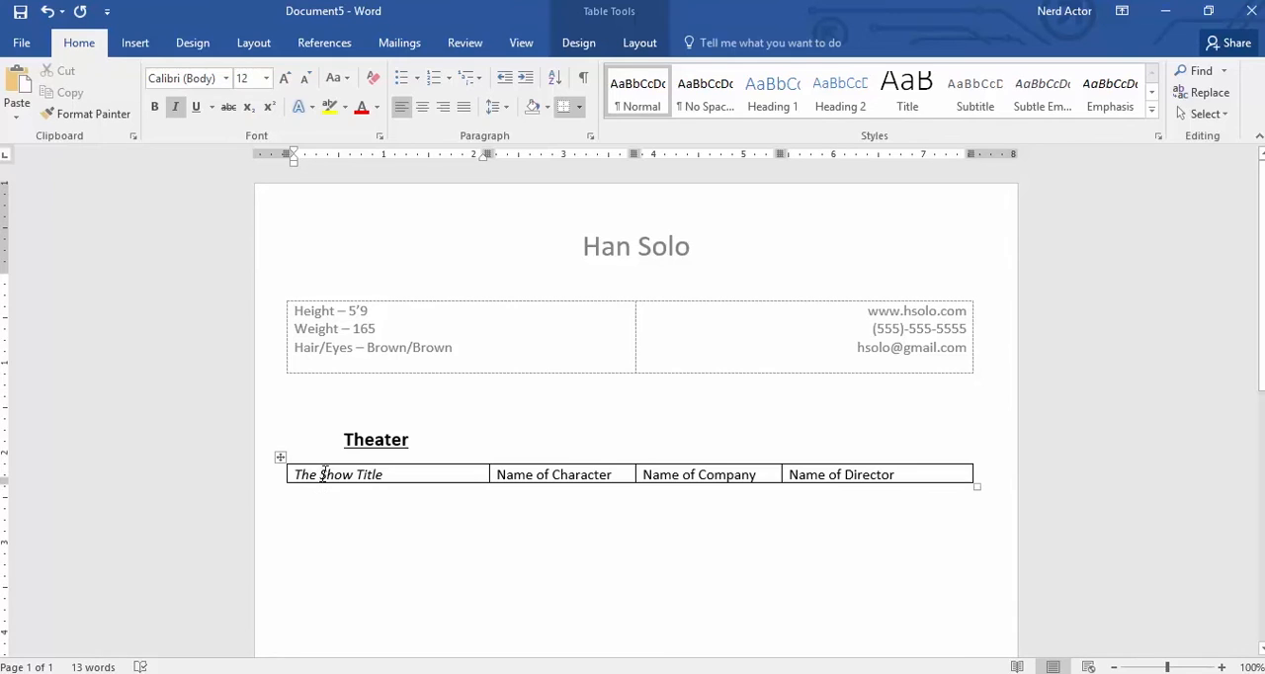
right_click(296, 472)
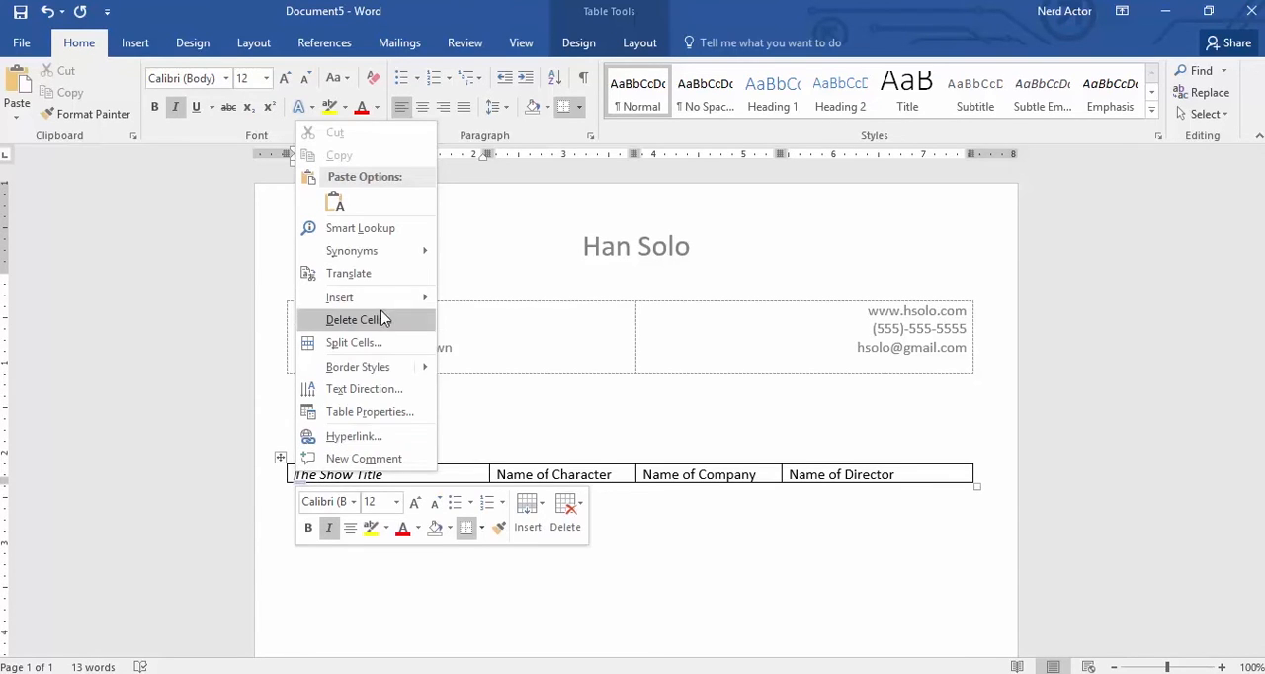
mouse_move(384, 297)
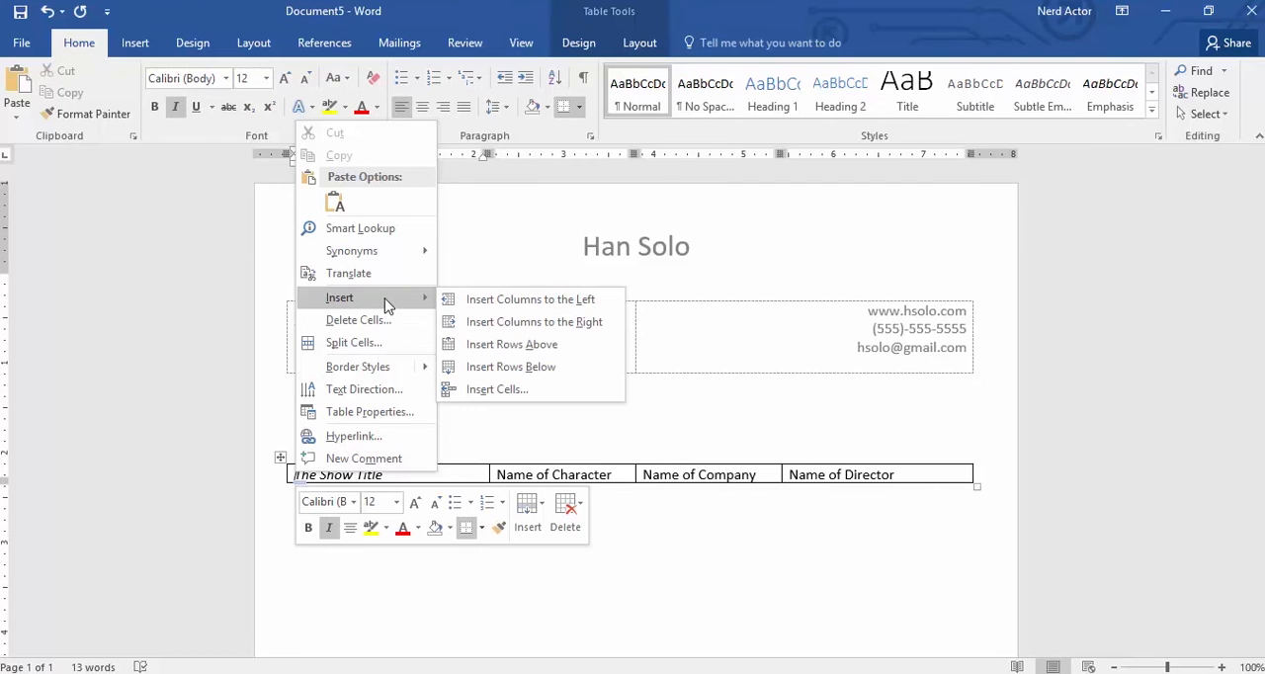
left_click(494, 367)
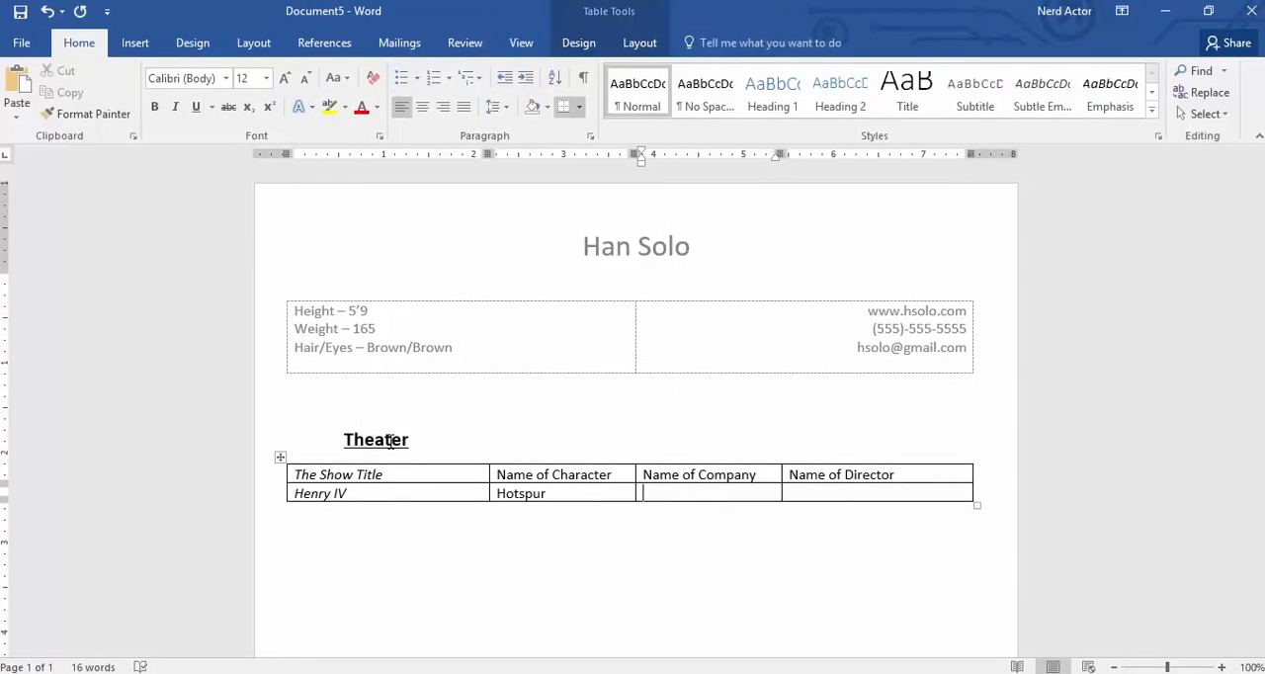
- Enter "Rebel Theater Company" as the company and add the director's name in the Henry IV row
type("Heater Compa")
key("BackSpace")
key("BackSpace")
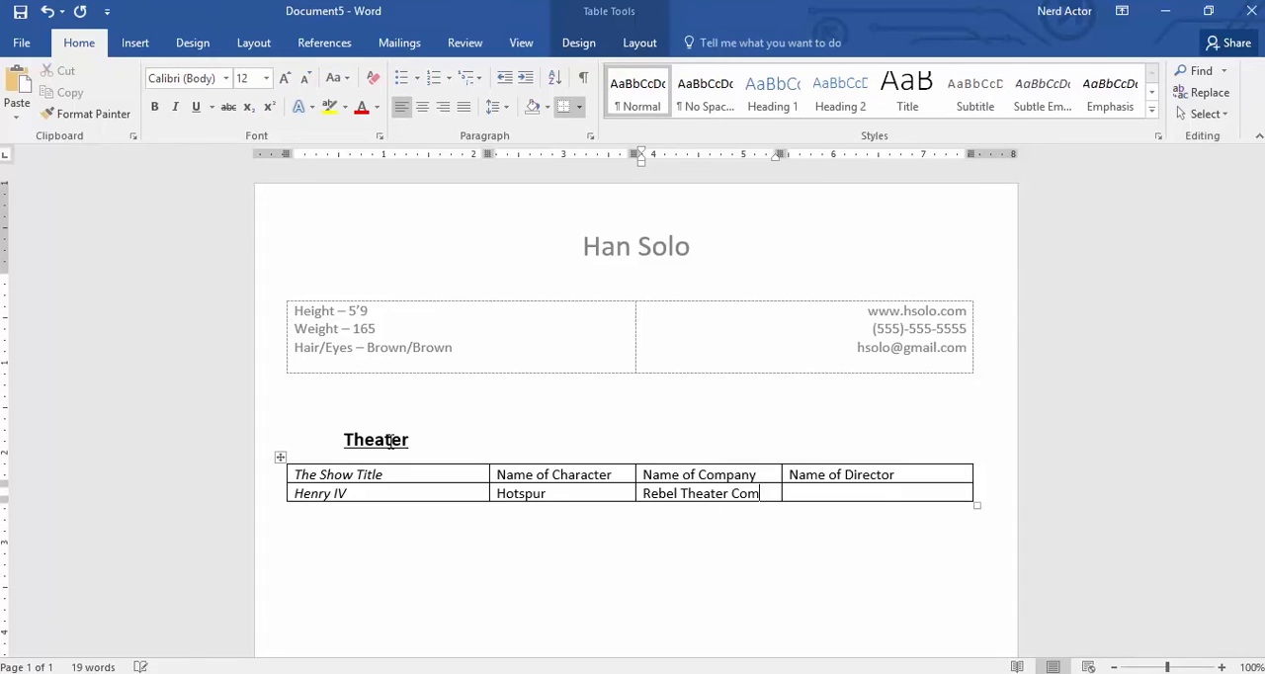
type("any")
key("Tab")
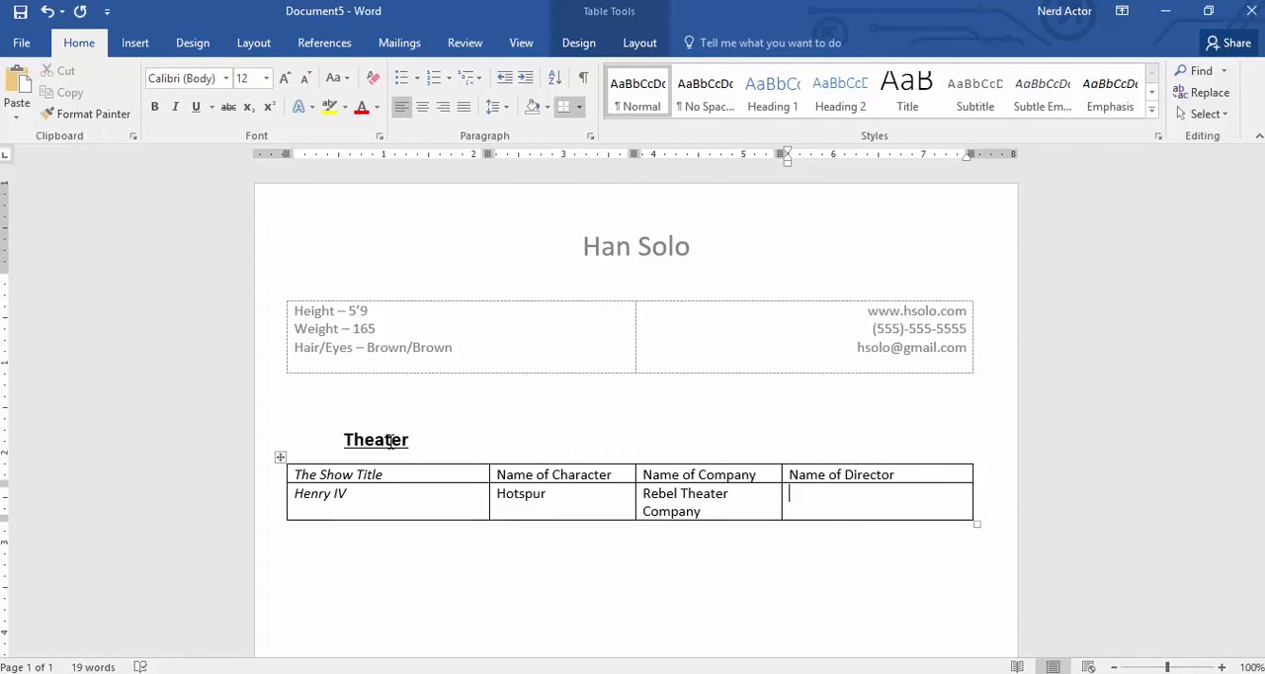
type("L. Skywalker")
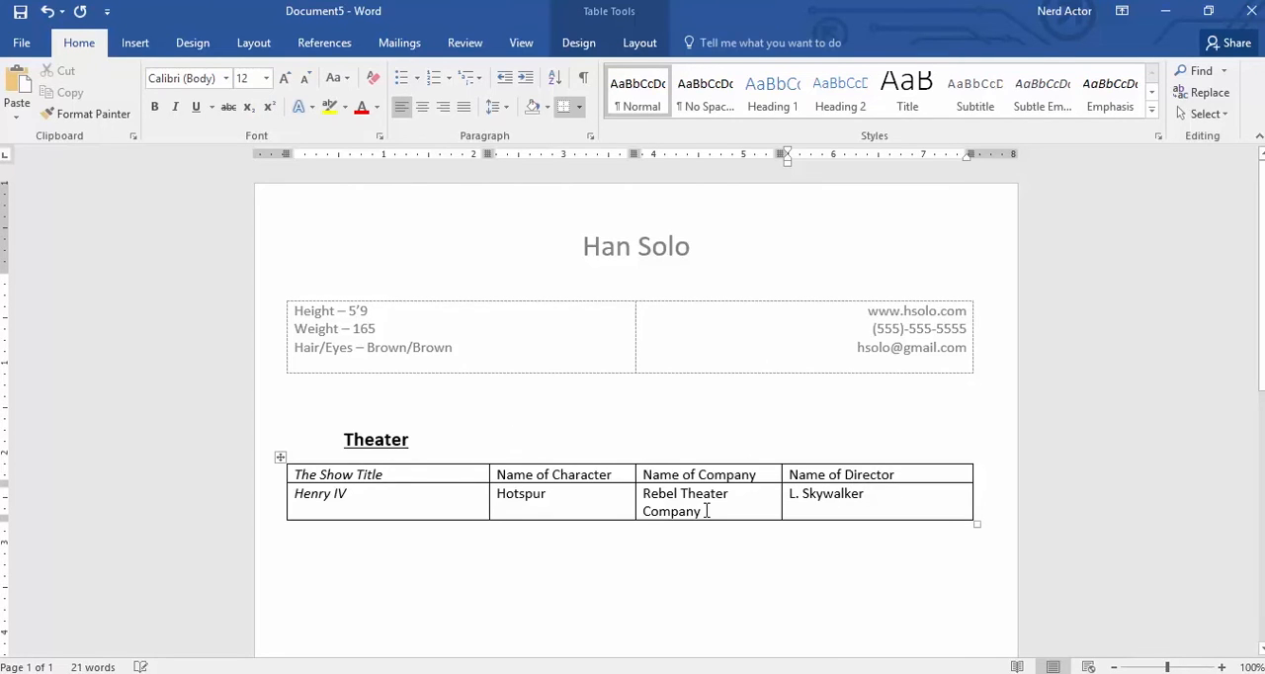
- Reduce the font size of "Rebel Theater Company" to 10
left_click_drag(707, 510, 639, 494)
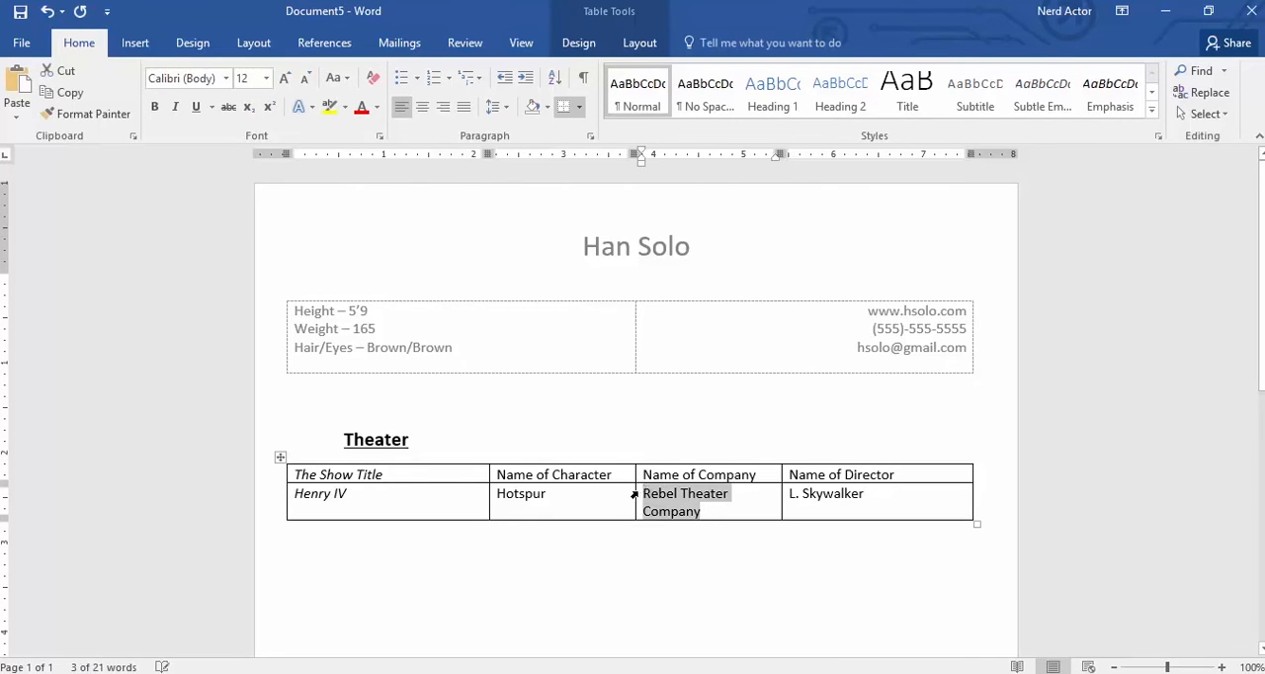
left_click(305, 83)
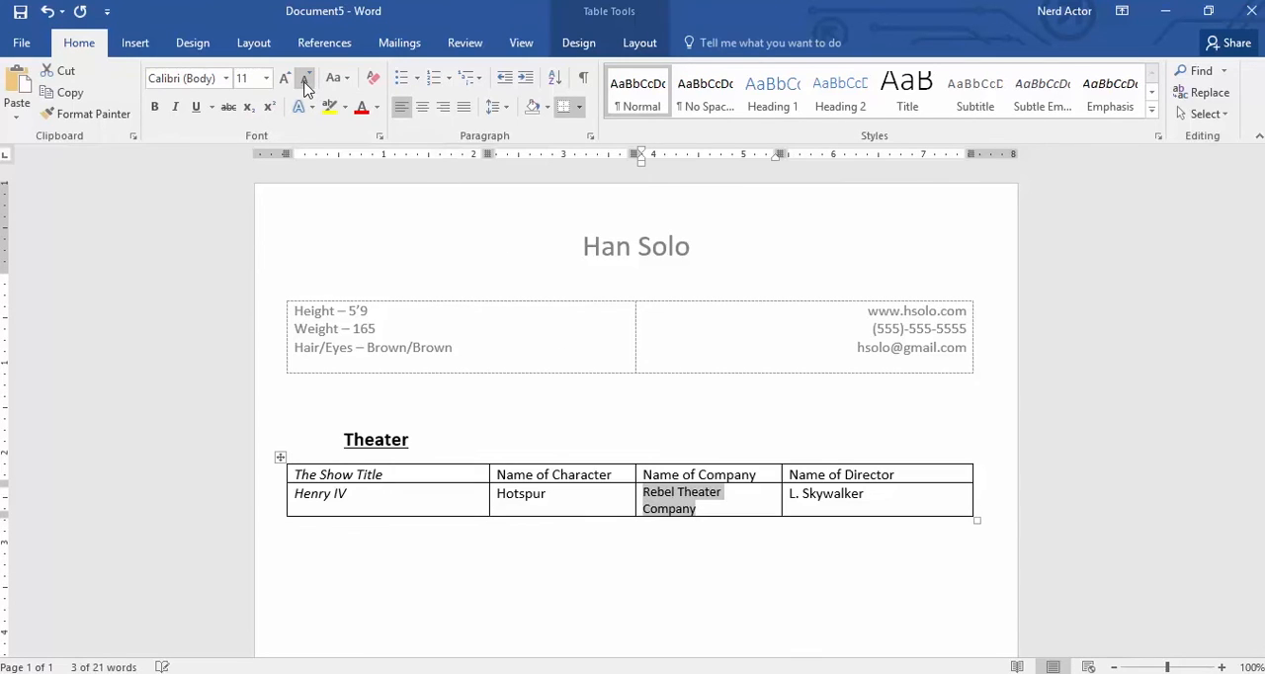
left_click(306, 83)
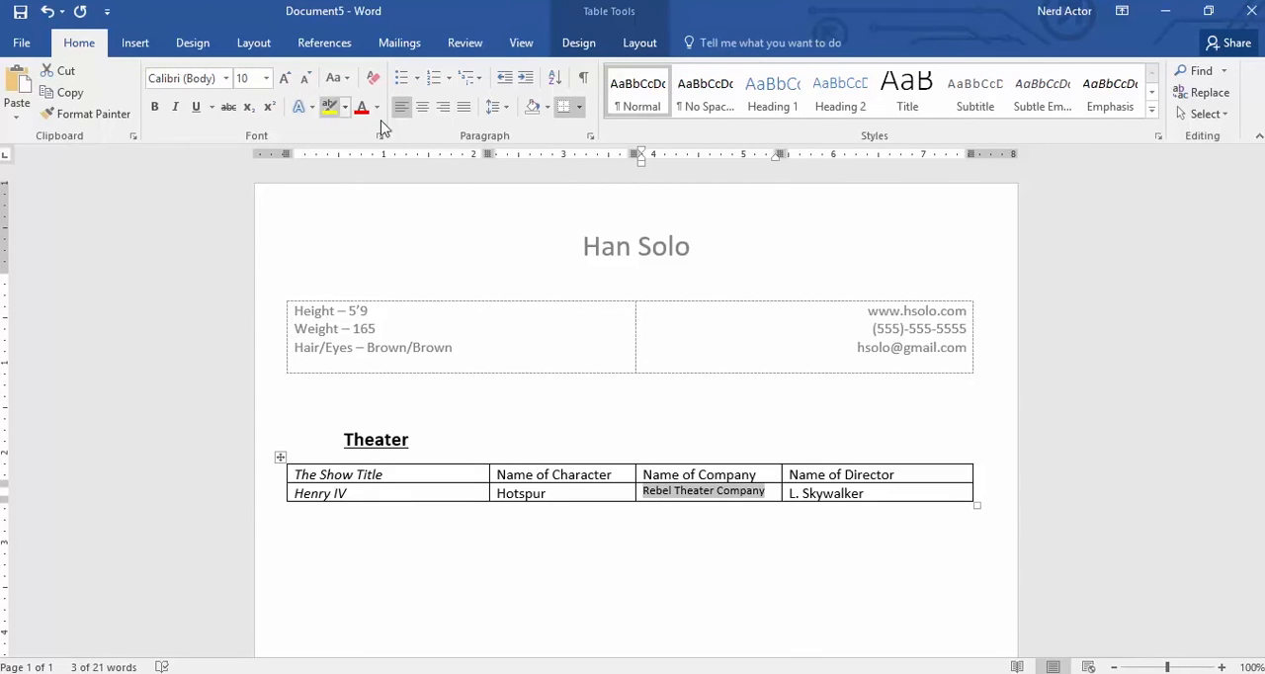
- Right-align the director's name in the Henry IV row and widen the company column toward the director column
left_click(793, 492)
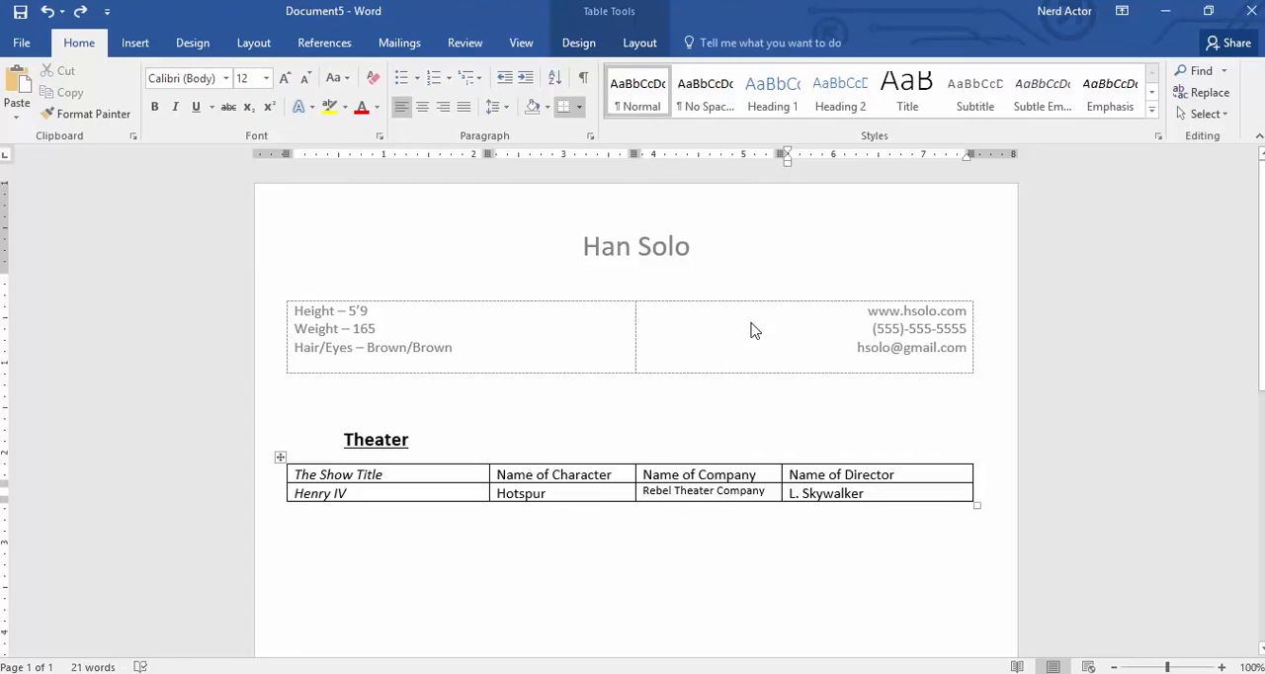
left_click(443, 111)
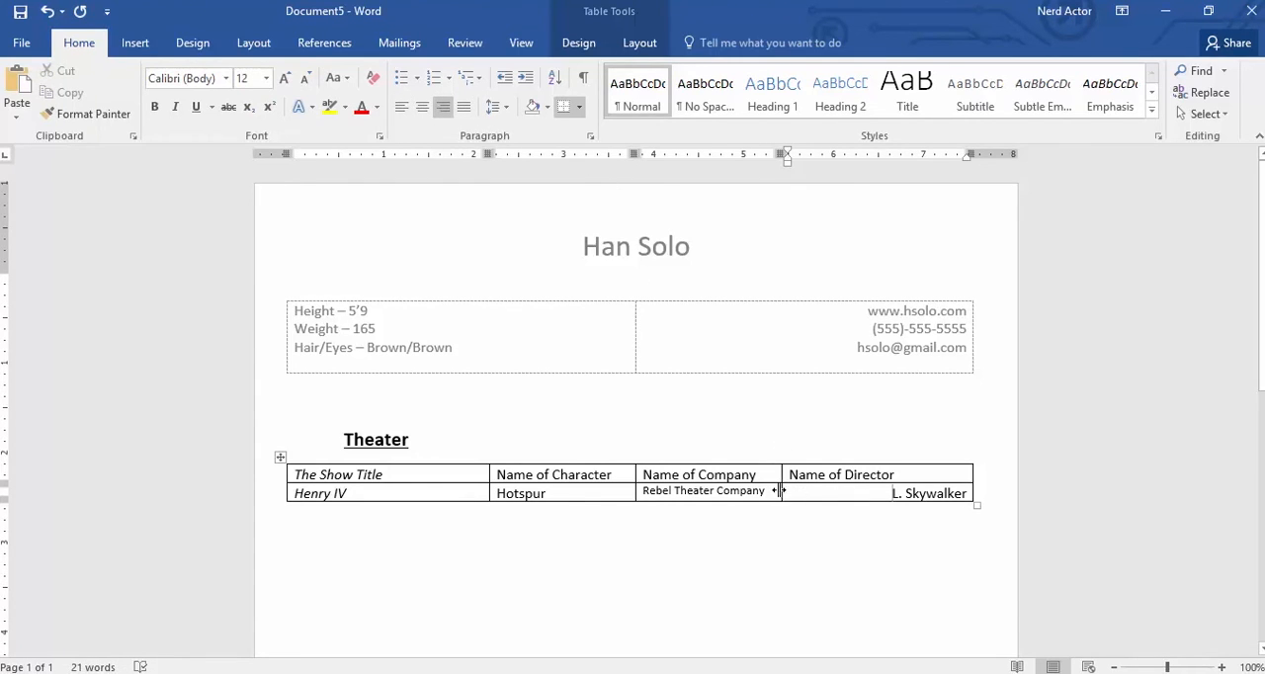
left_click_drag(779, 472, 808, 466)
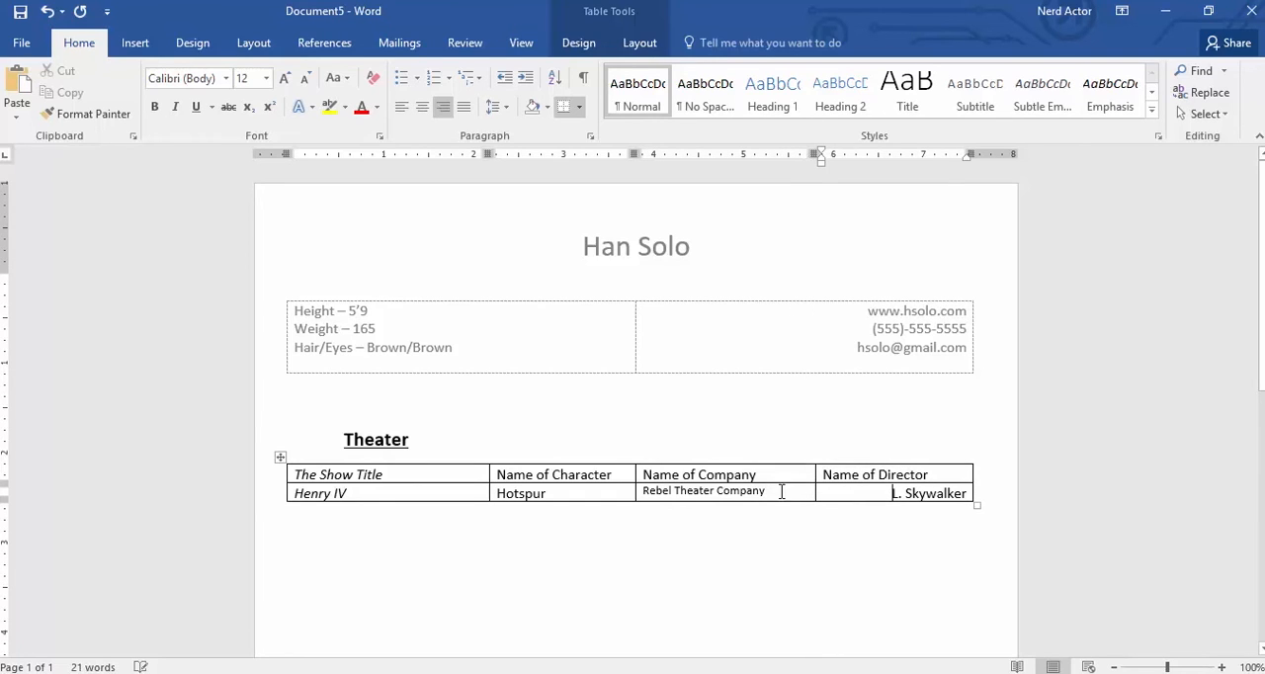
- Set the font size of "Rebel Theater Company" to 12
left_click_drag(783, 491, 641, 491)
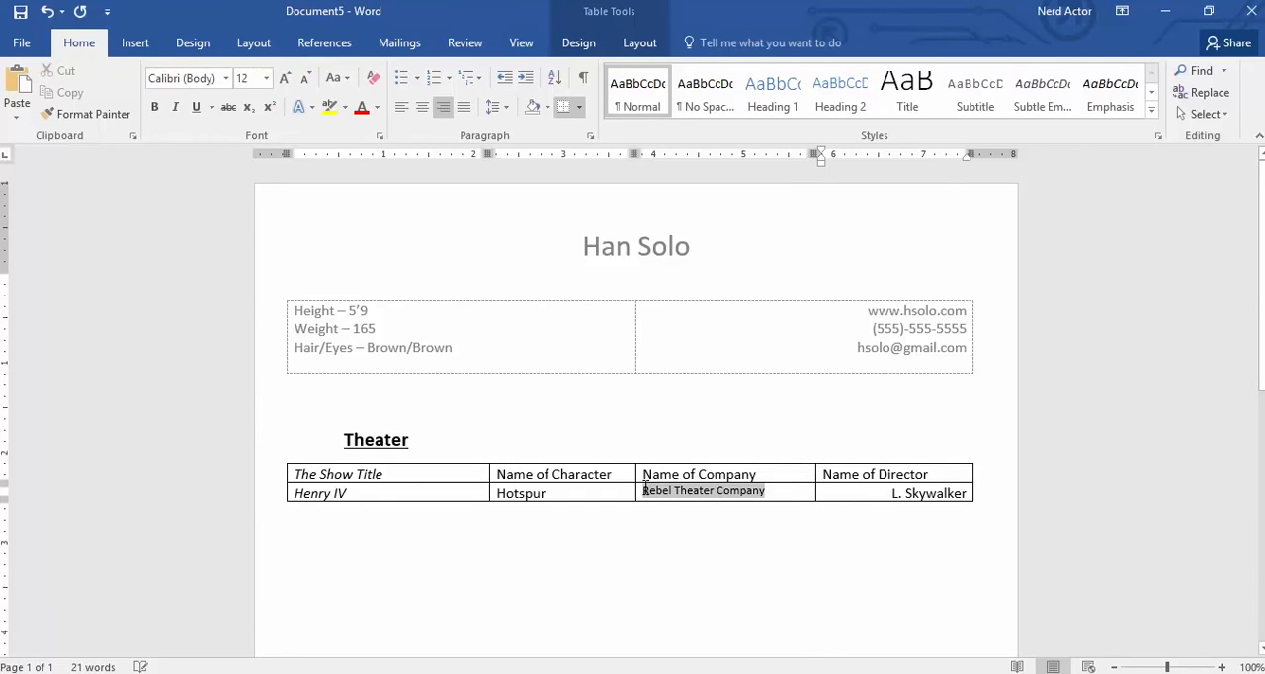
left_click(284, 78)
left_click(284, 78)
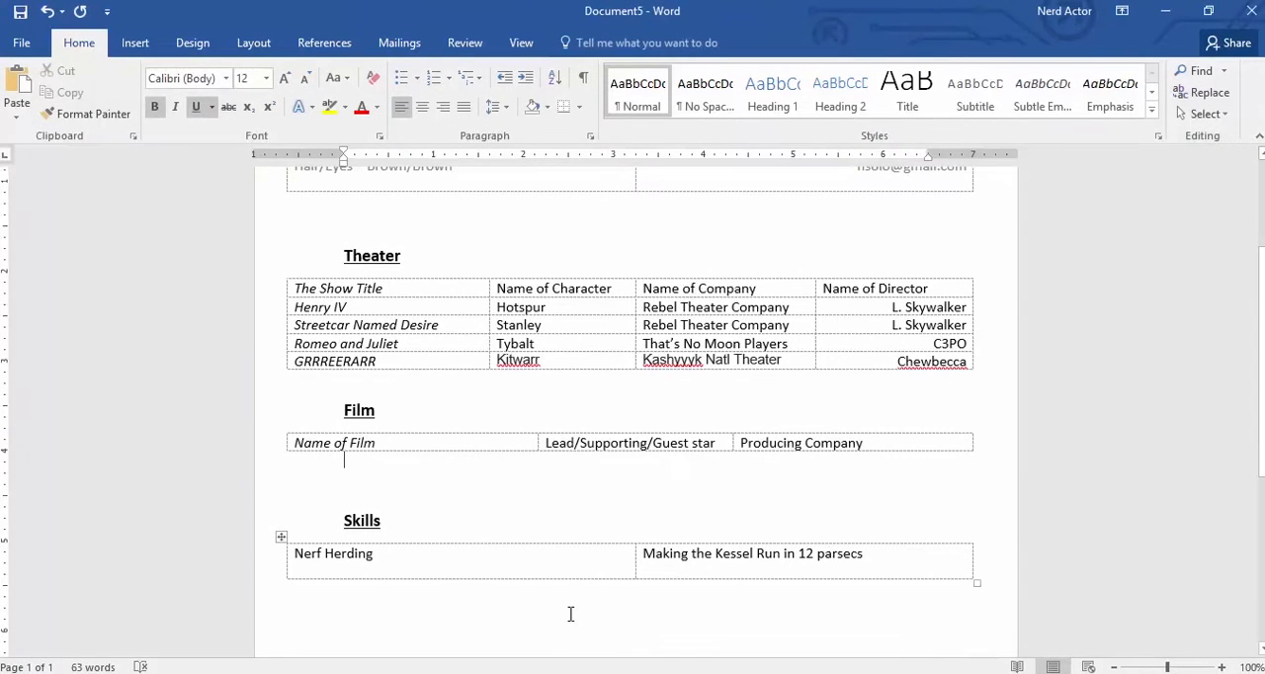
left_click(572, 602)
- Outdent the first line of the Theater, Film and Skills headings to line up with the left edge of the tables
scroll(572, 602, "up", 1)
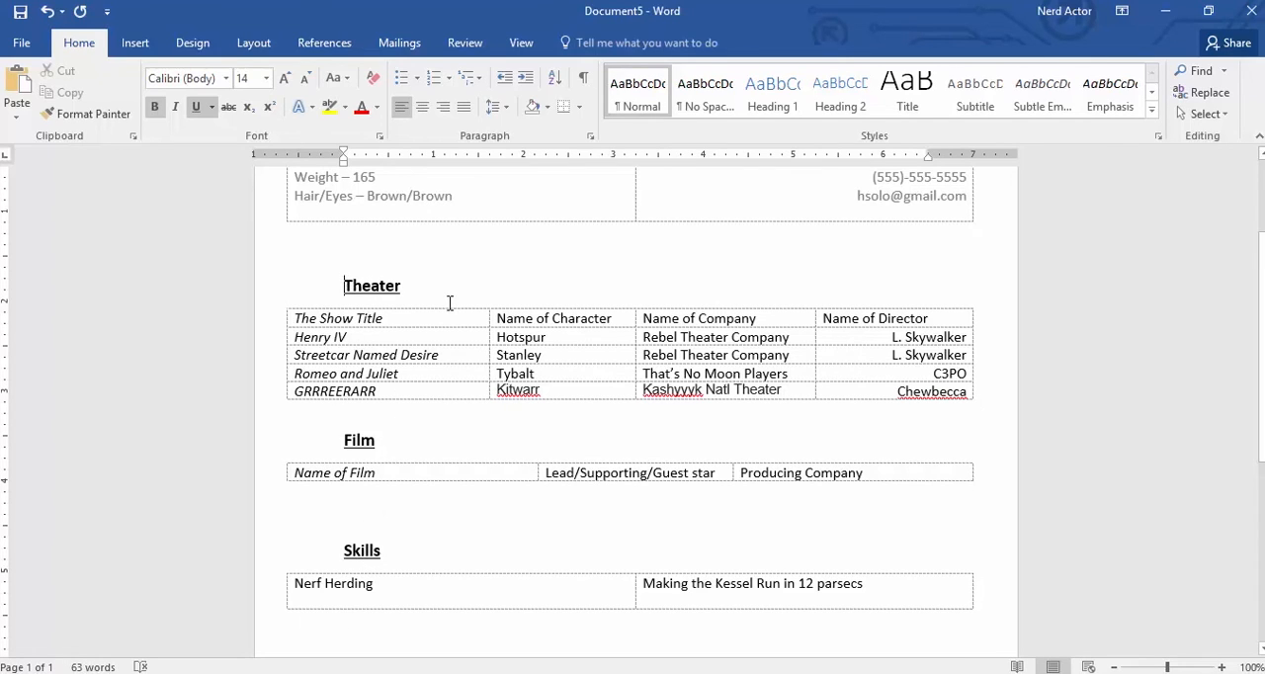
left_click_drag(343, 153, 286, 160)
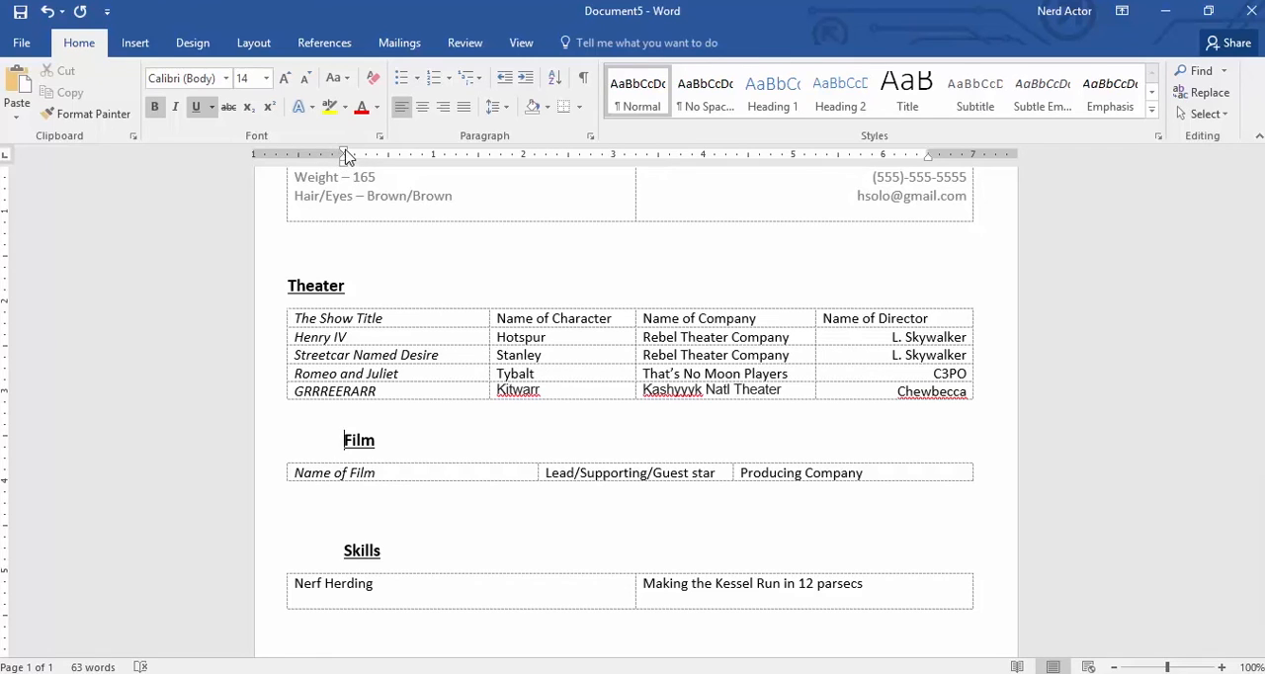
left_click_drag(344, 156, 292, 163)
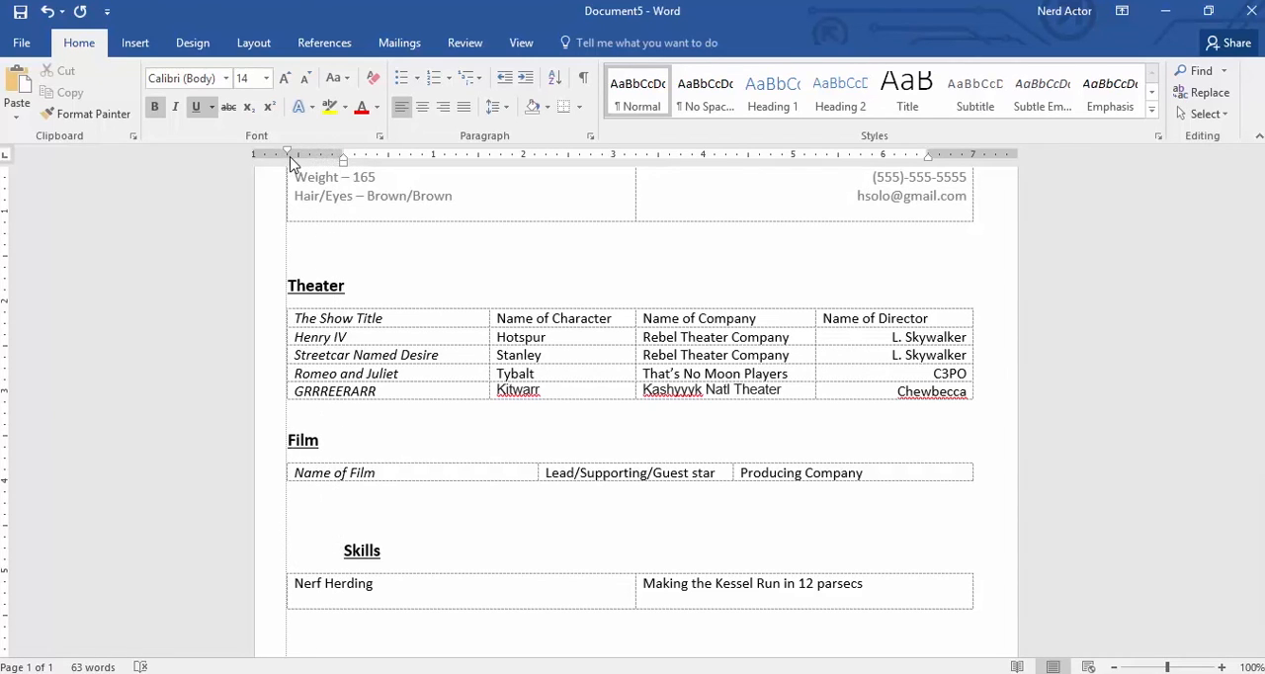
left_click(342, 550)
left_click_drag(343, 157, 291, 169)
- Set the zoom to 75% and review the layout of the whole resume page
left_click(520, 43)
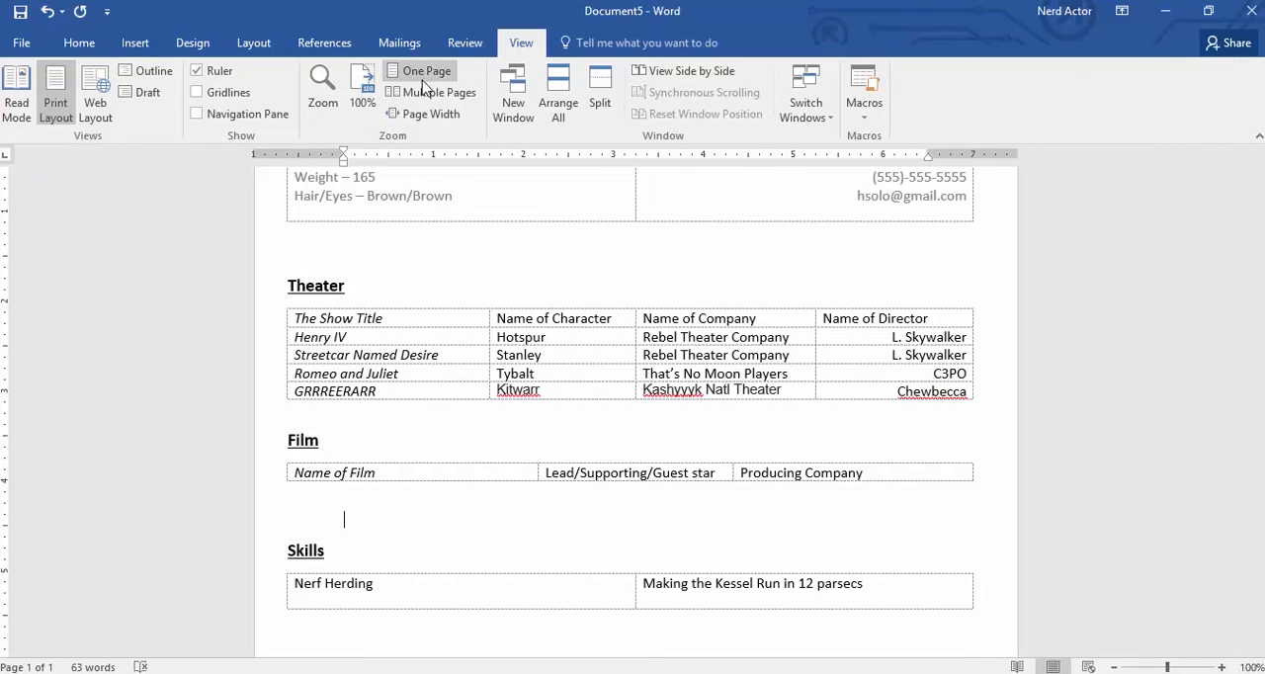
left_click(322, 91)
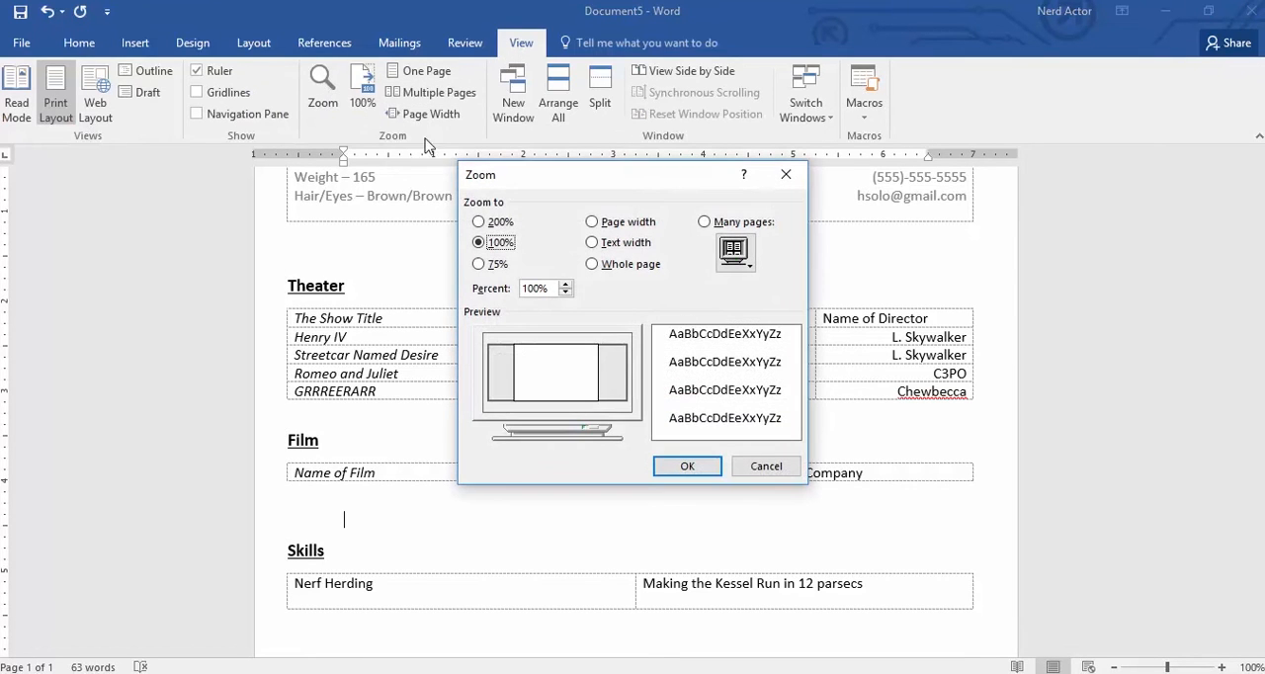
left_click(497, 265)
left_click(689, 468)
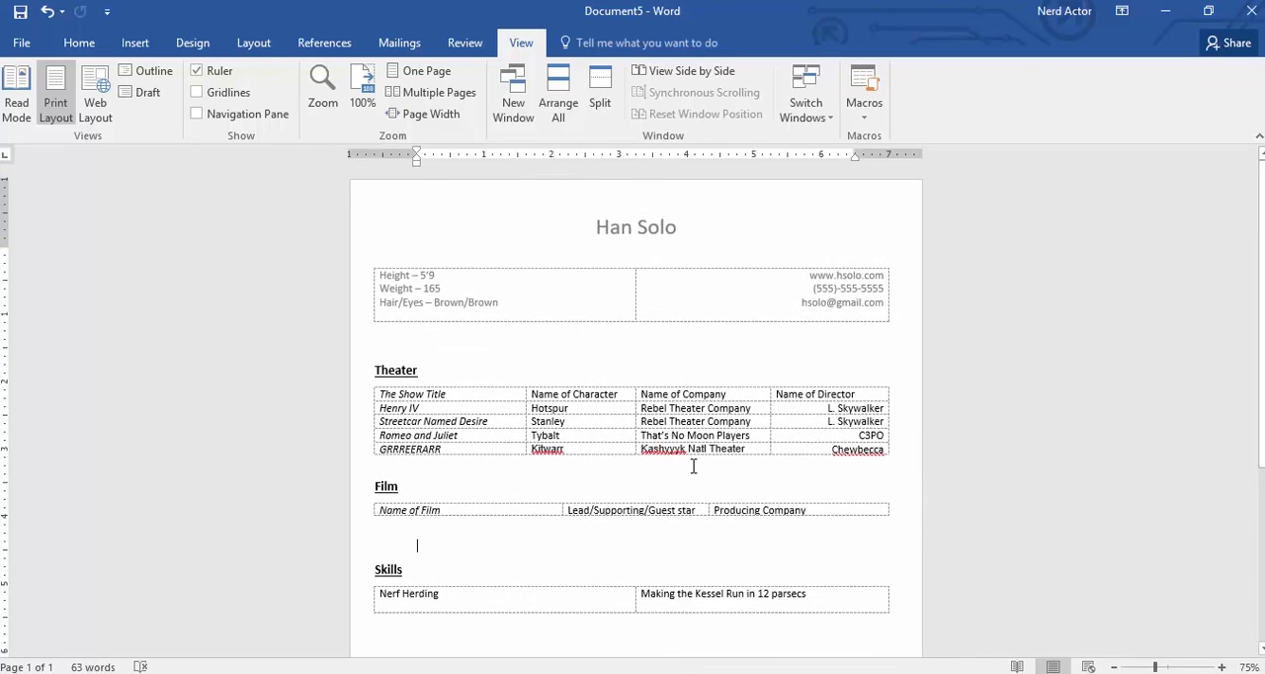
scroll(692, 466, "down", 5)
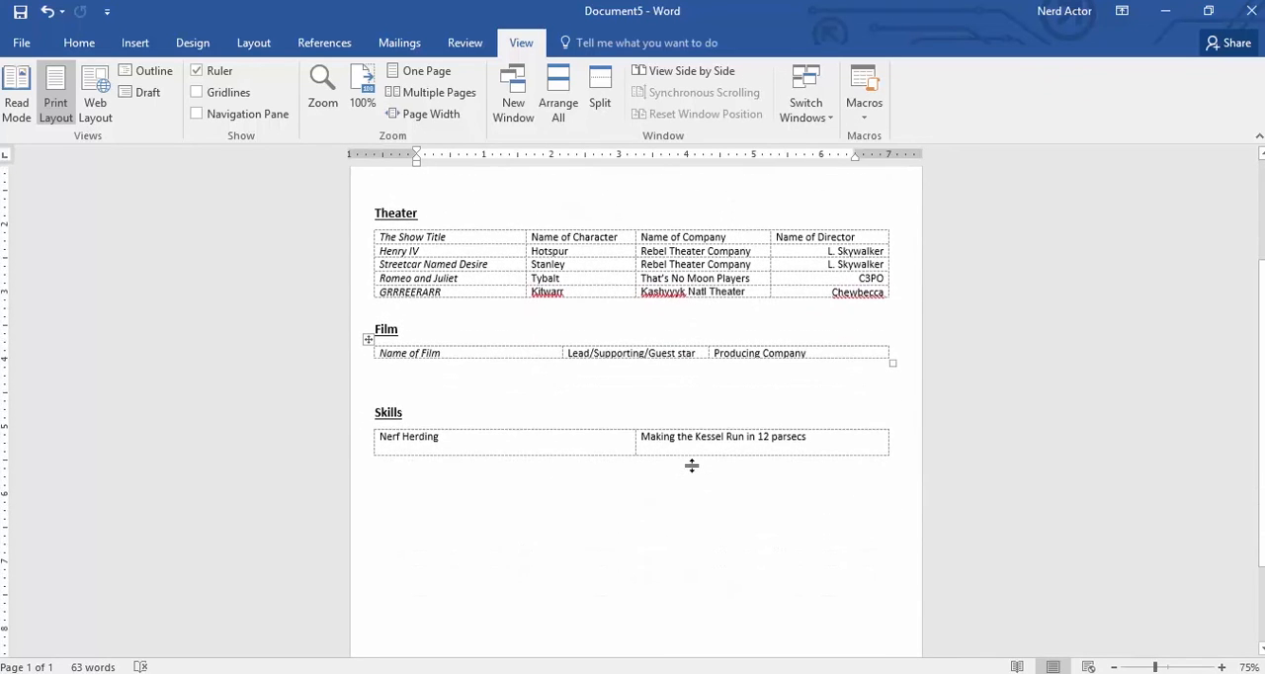
scroll(691, 466, "up", 4)
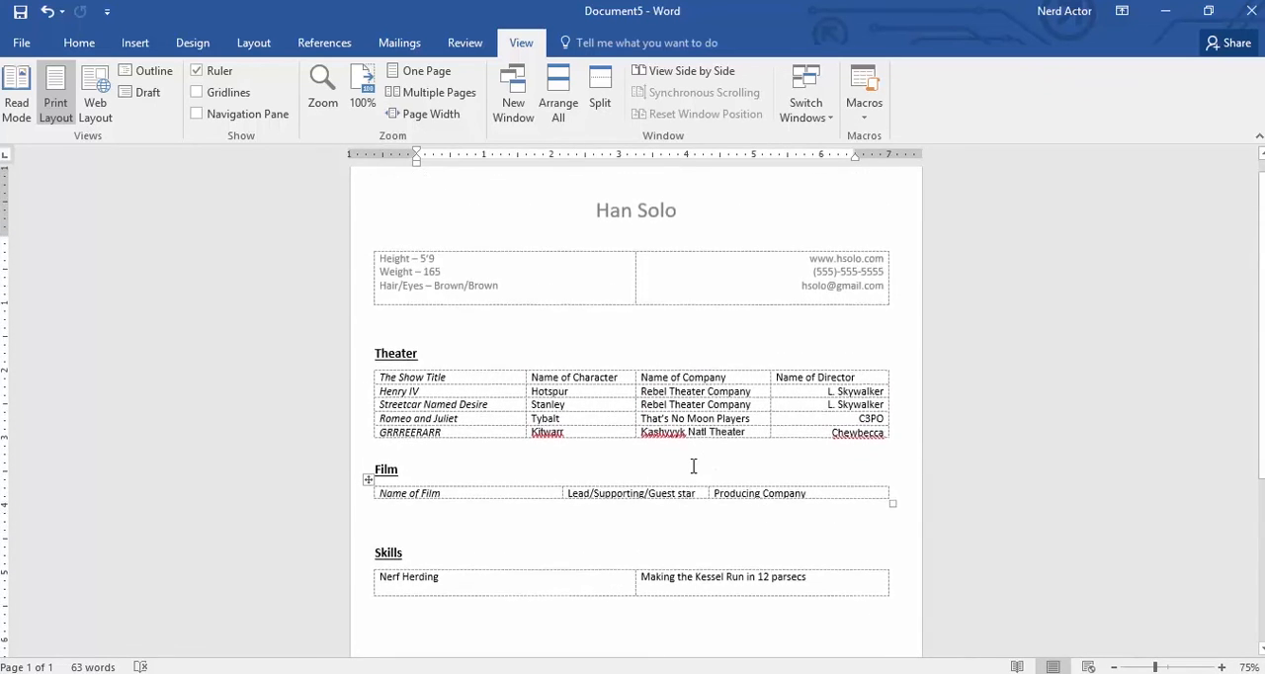
scroll(693, 465, "down", 1)
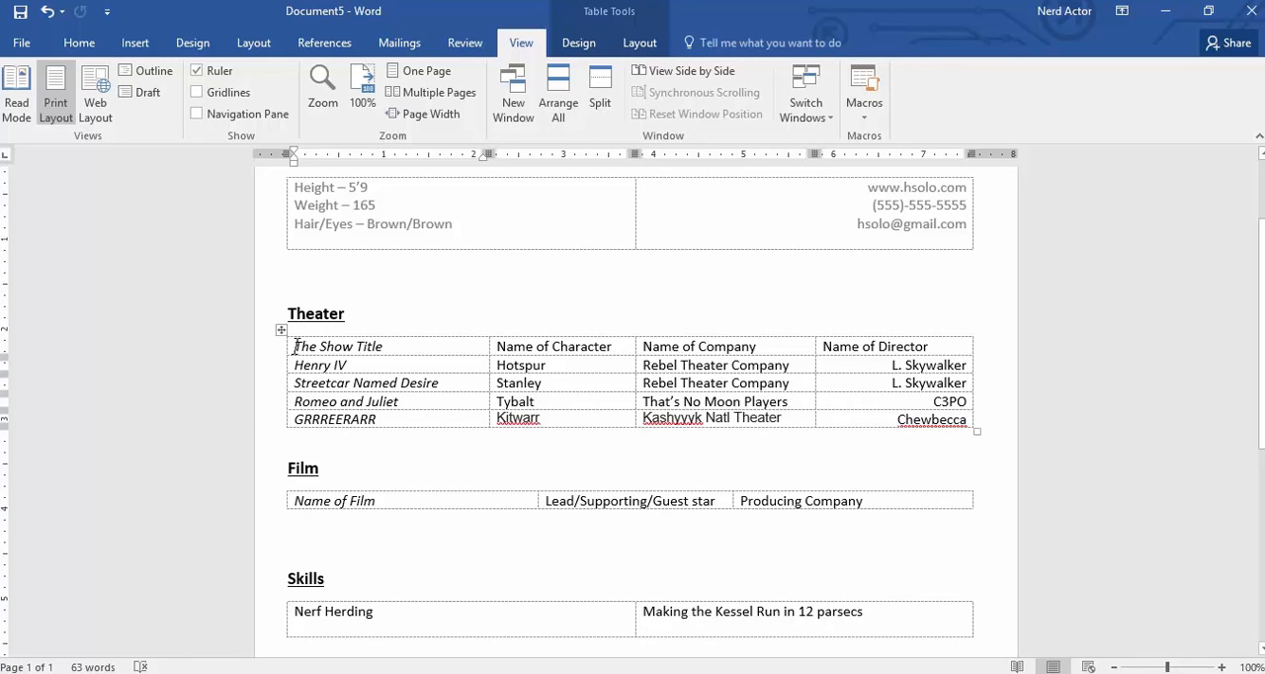
- Delete the entire placeholder row starting with "The Show Title" from the Theater table
right_click(296, 346)
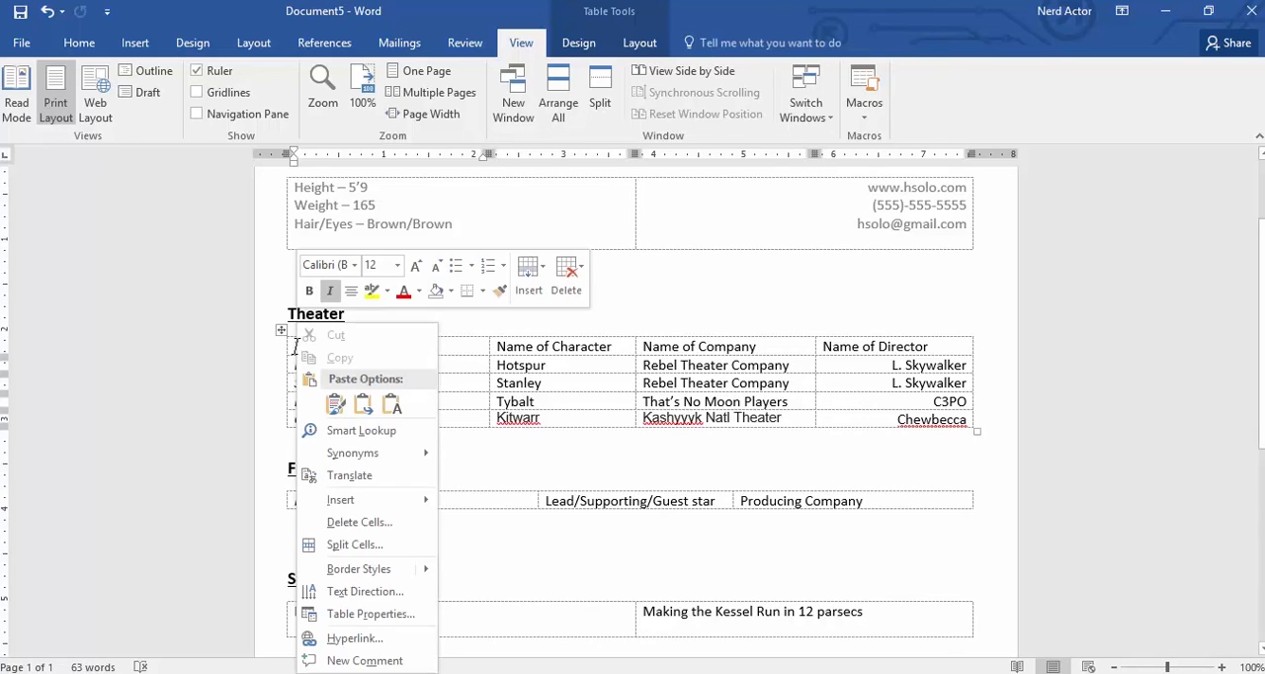
left_click(404, 534)
left_click(623, 331)
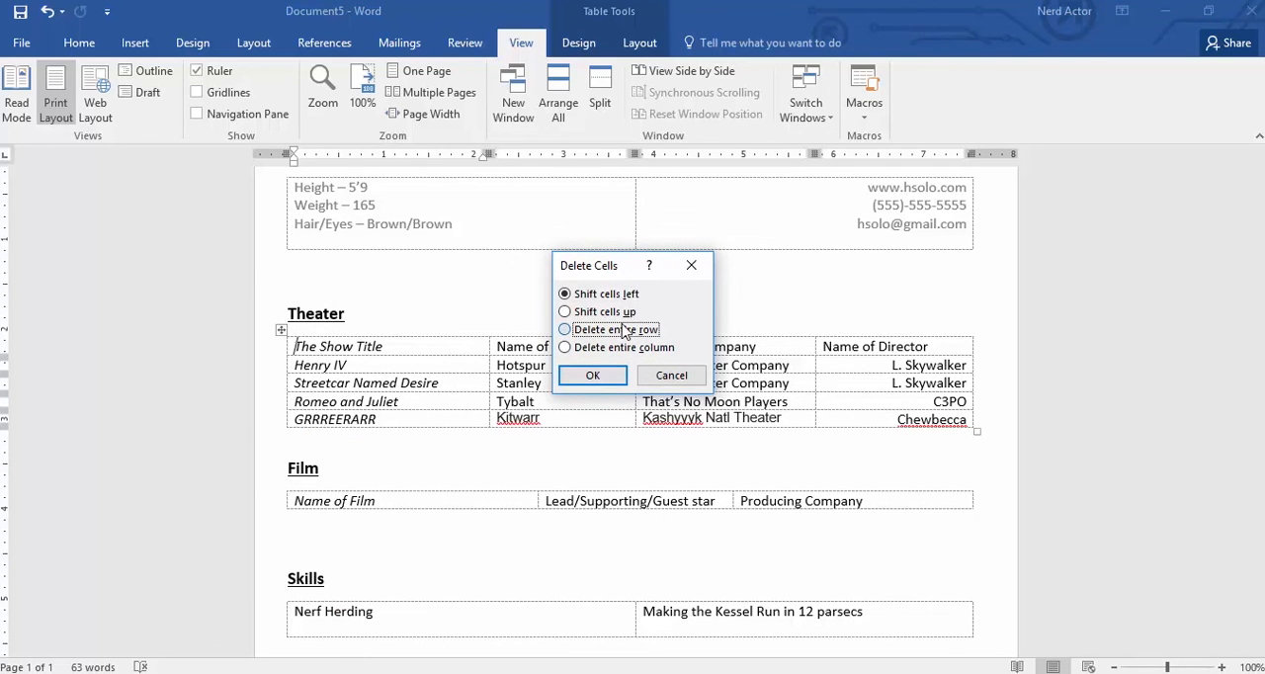
left_click(623, 382)
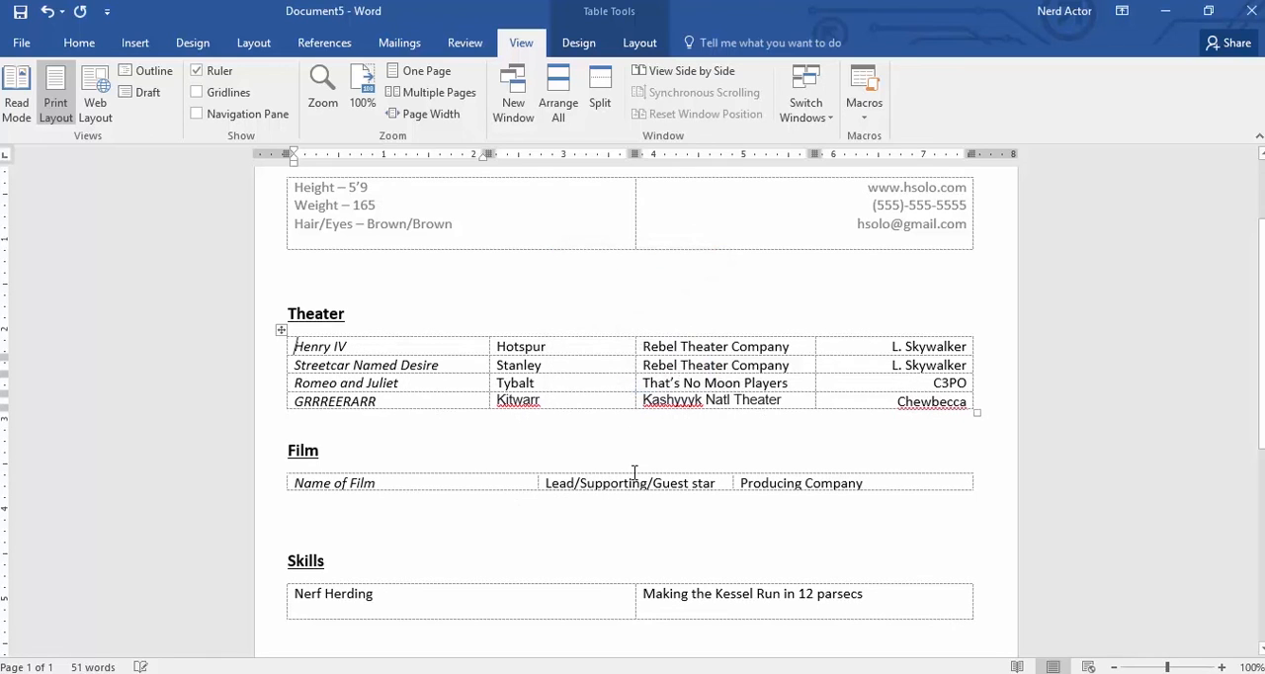